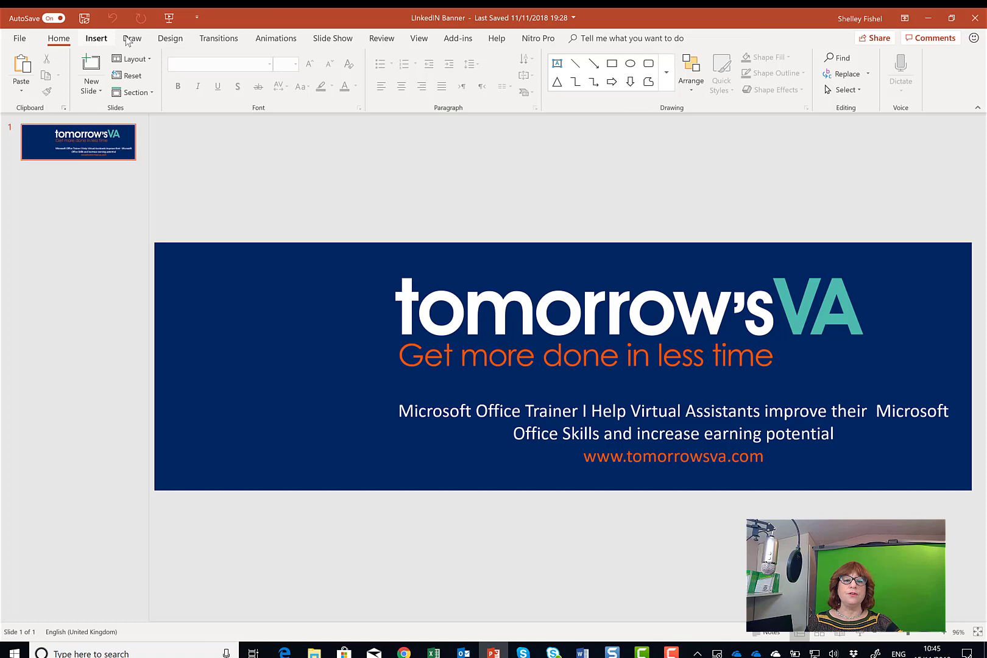
# - Check the custom slide size in Design and keep the current banner dimensions
pyautogui.click(171, 40)
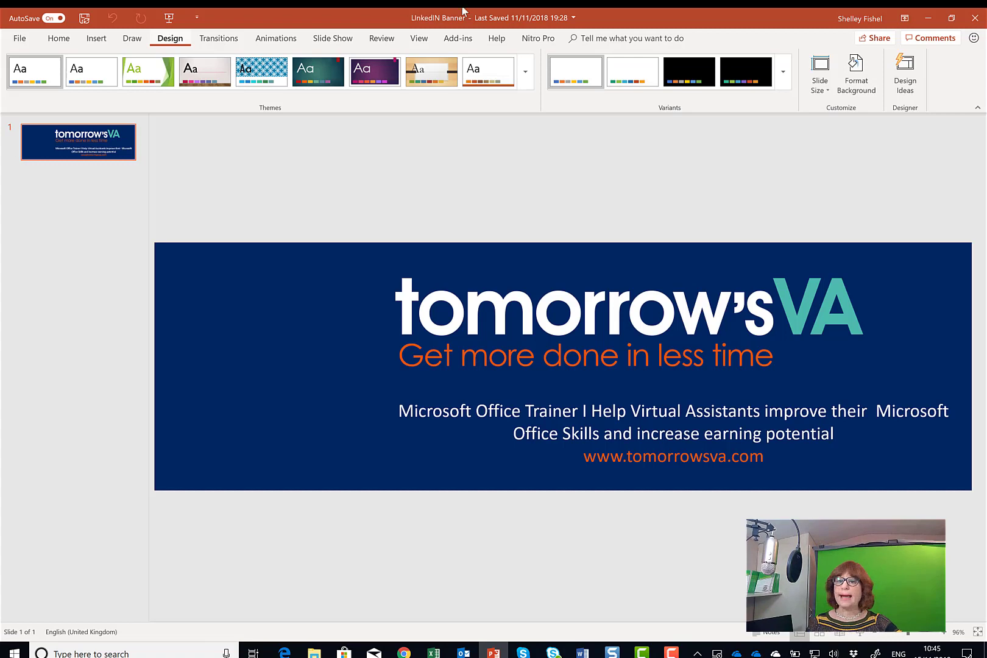
pyautogui.click(825, 96)
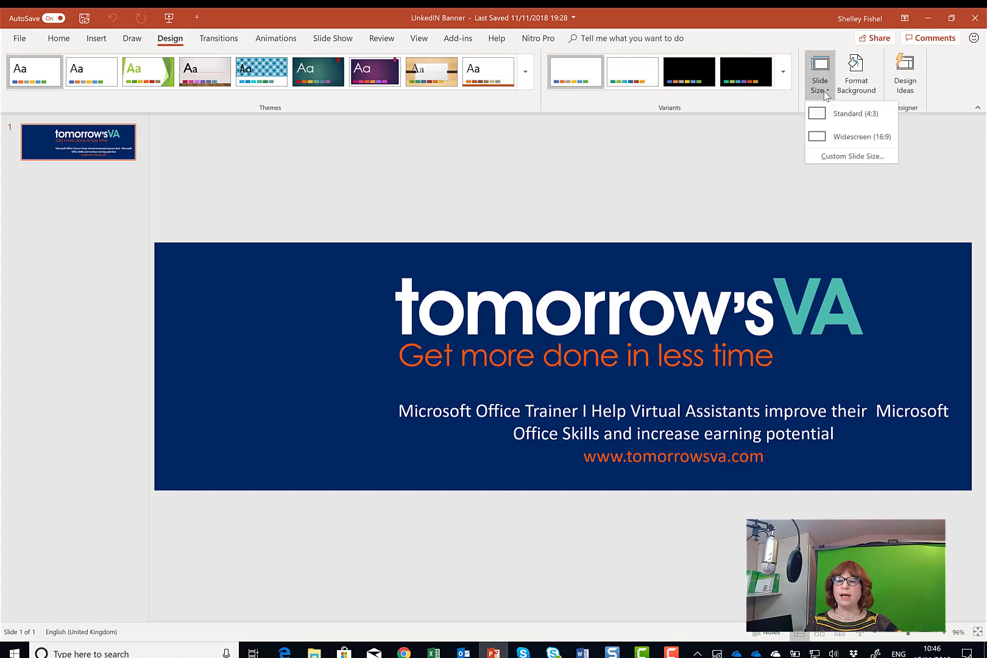
pyautogui.click(842, 157)
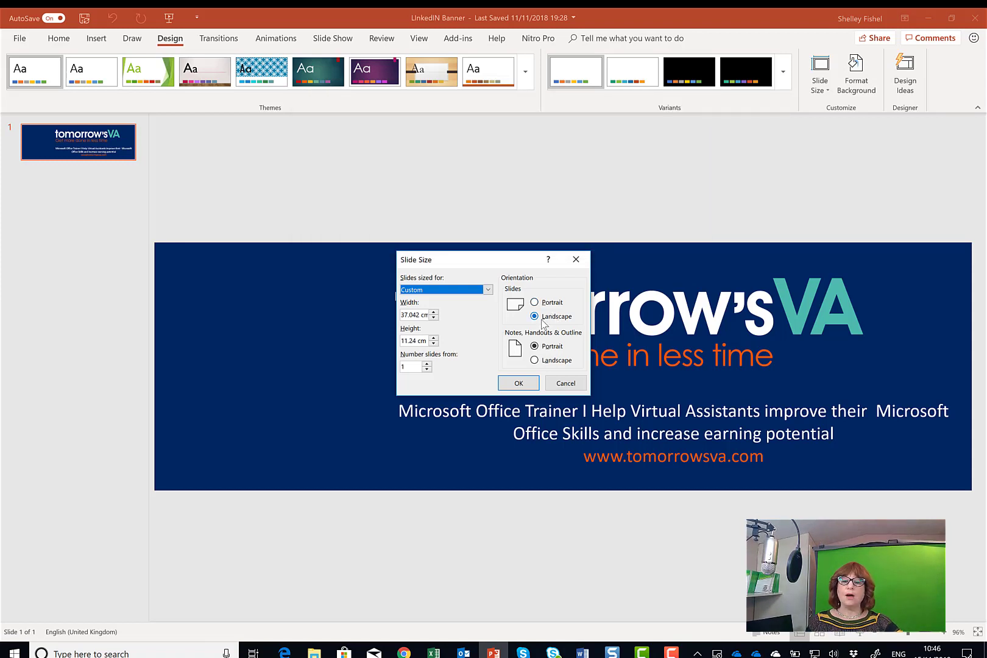
pyautogui.click(522, 382)
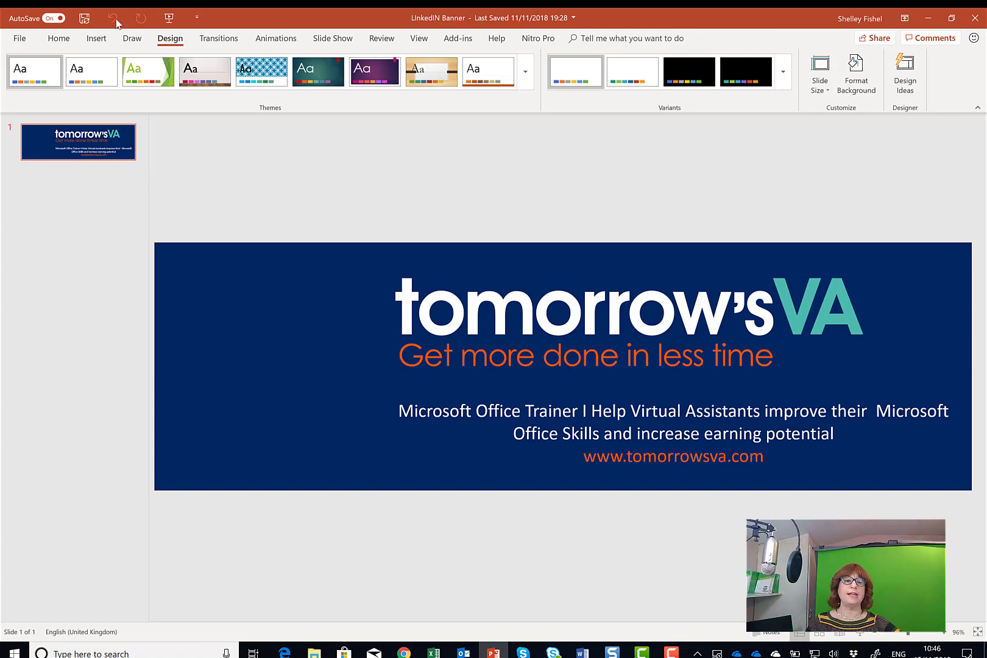
# - Add a second slide and give it a solid Dark Blue background fill
pyautogui.click(58, 38)
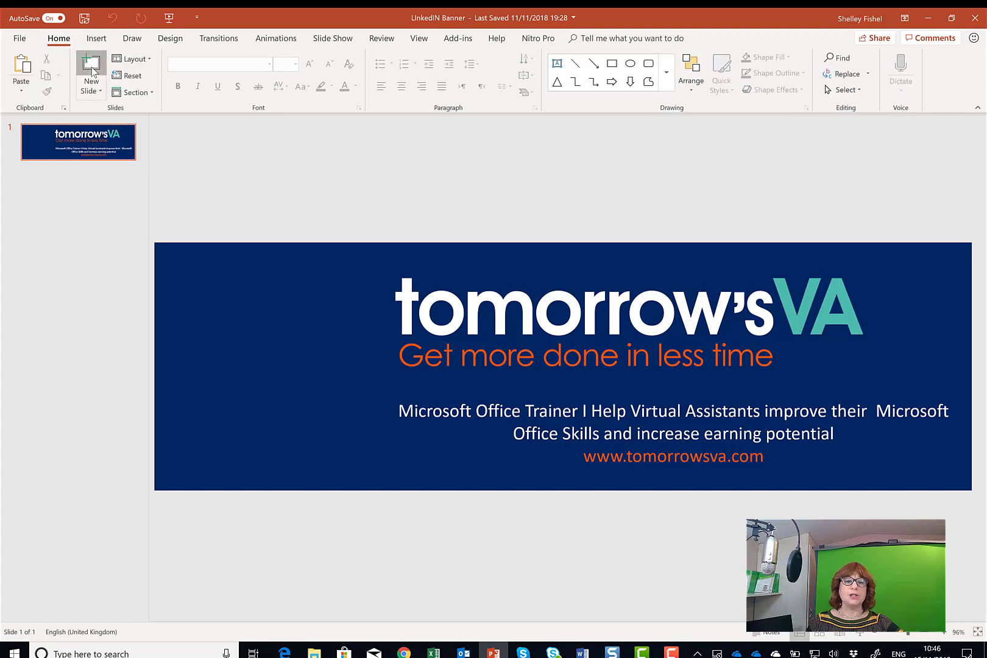
pyautogui.click(92, 68)
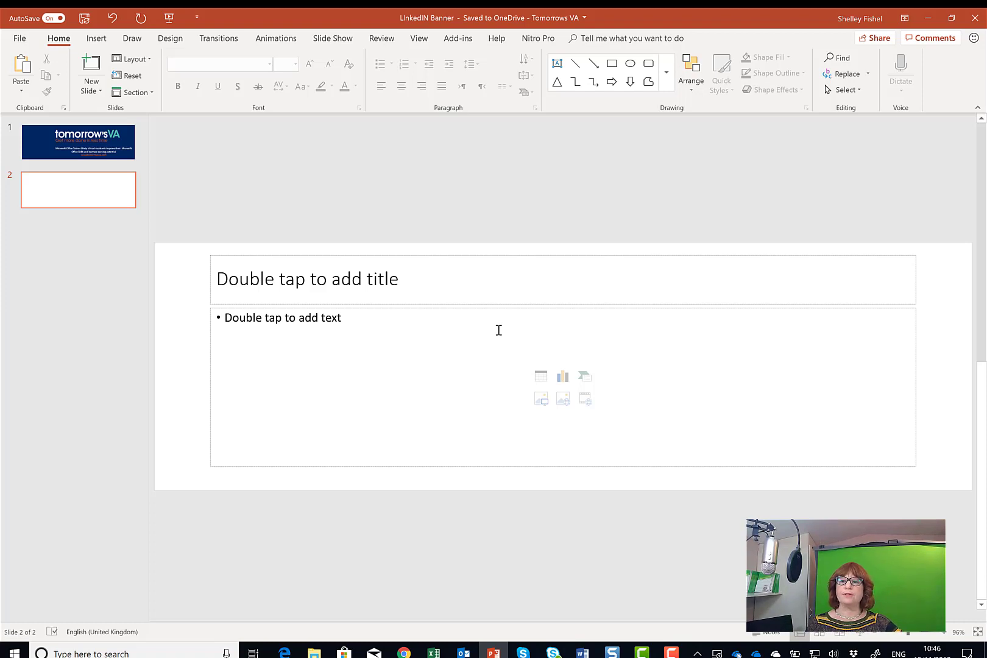
pyautogui.click(168, 38)
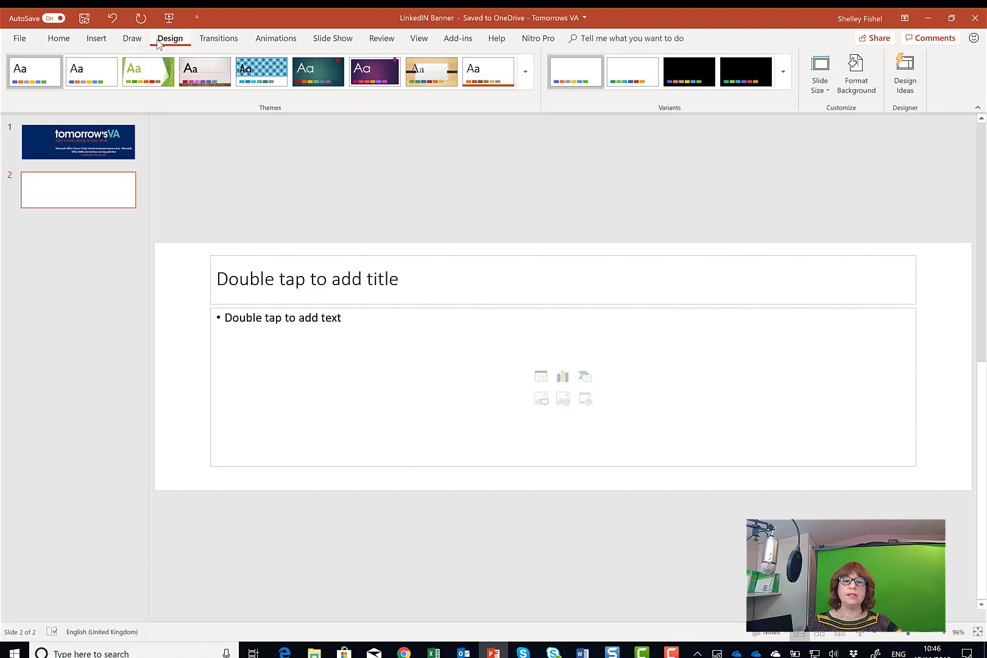
pyautogui.click(852, 92)
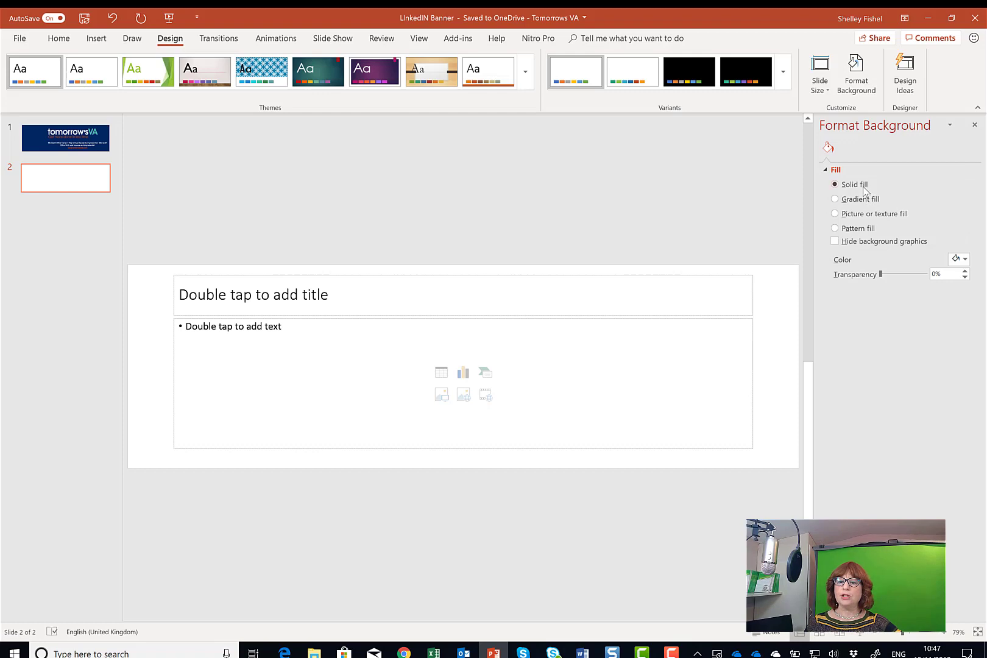
pyautogui.click(965, 260)
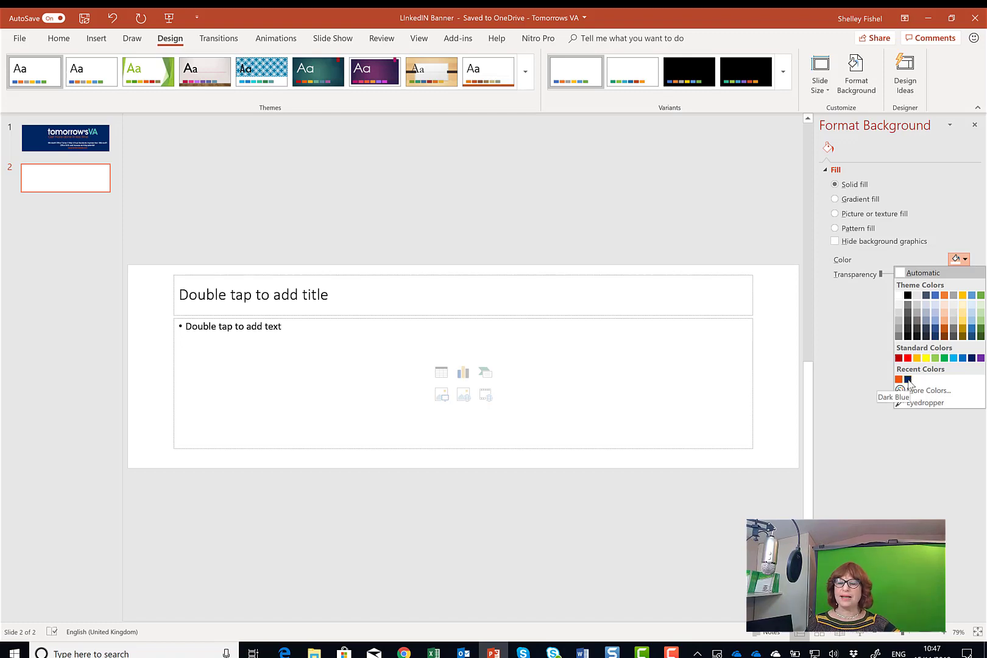
pyautogui.click(907, 380)
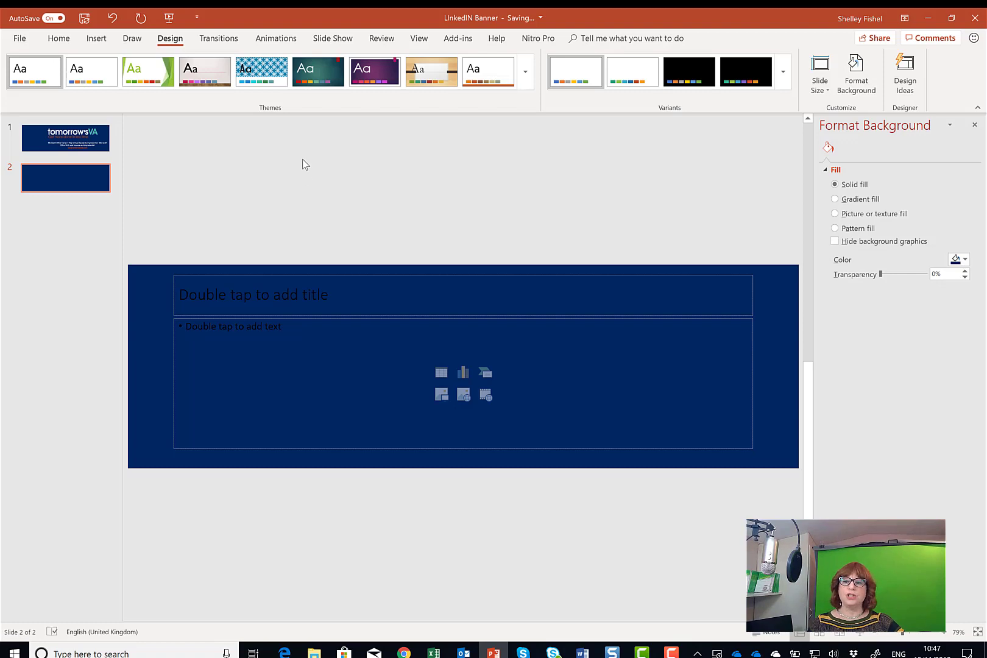
# - Insert the Transparent Logo picture from Logos and Graphics > Get More Done in Less Time
pyautogui.click(96, 38)
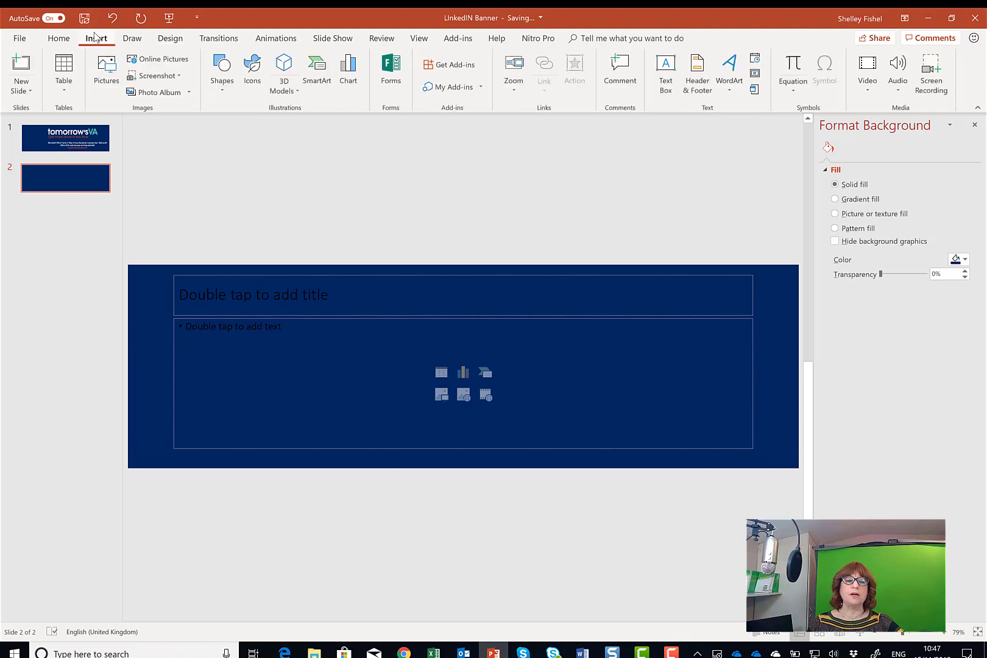
pyautogui.click(104, 83)
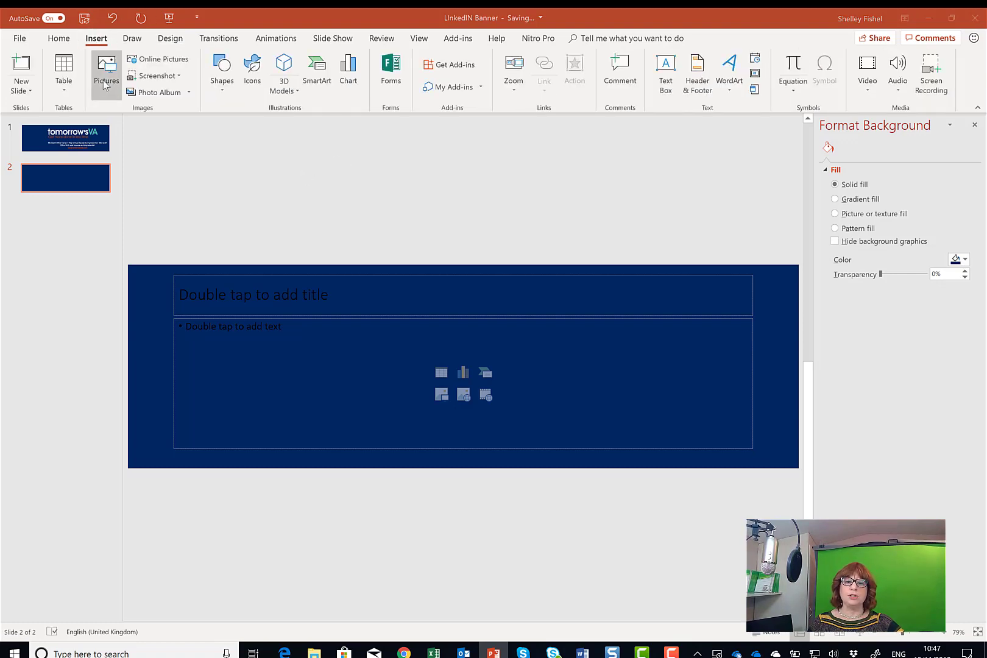
pyautogui.moveTo(128, 21); pyautogui.dragTo(324, 54)
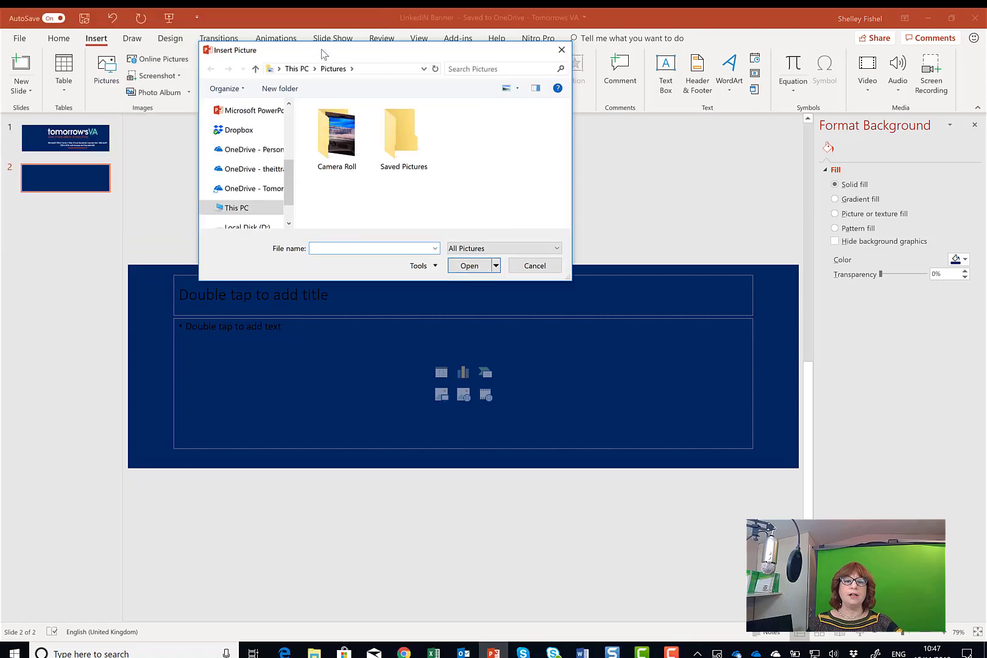
pyautogui.click(264, 193)
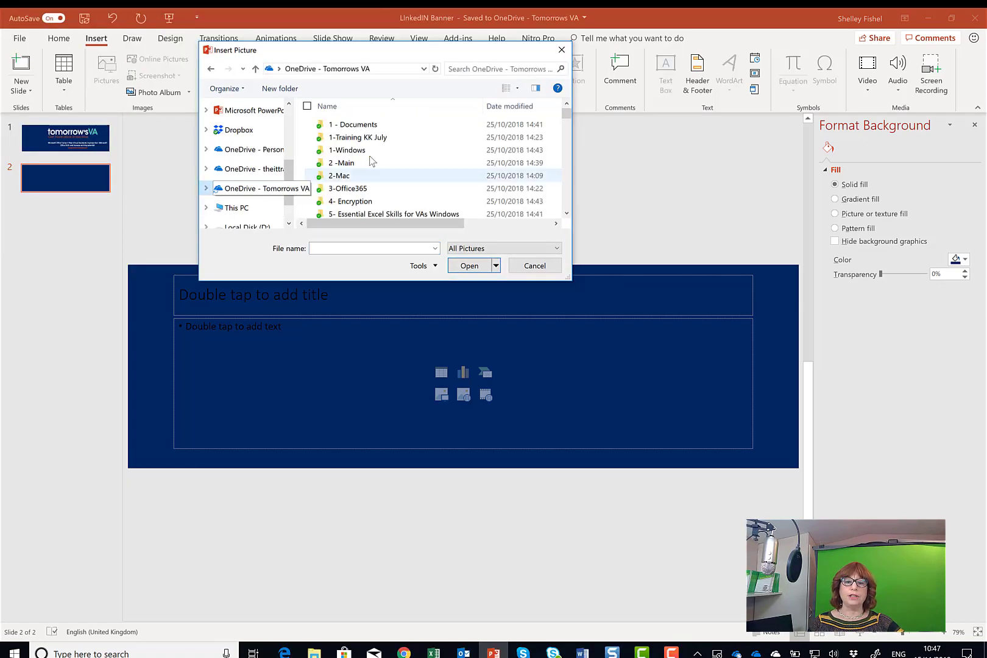
pyautogui.scroll(-3, 371, 160)
pyautogui.scroll(-3, 370, 160)
pyautogui.scroll(-3, 371, 160)
pyautogui.scroll(-2, 370, 160)
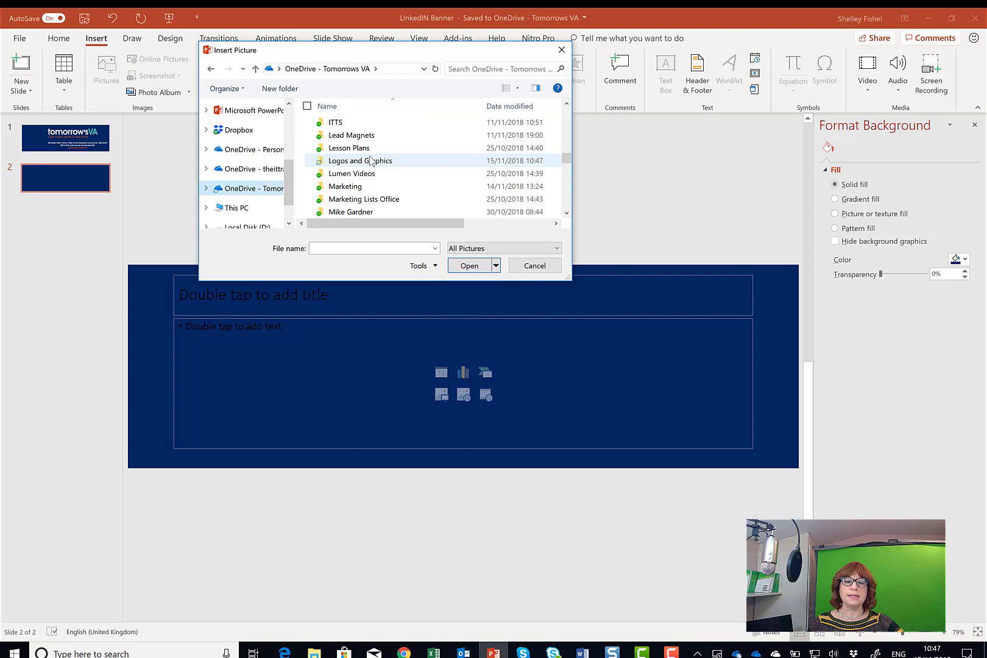
pyautogui.scroll(2, 370, 160)
pyautogui.scroll(-1, 368, 164)
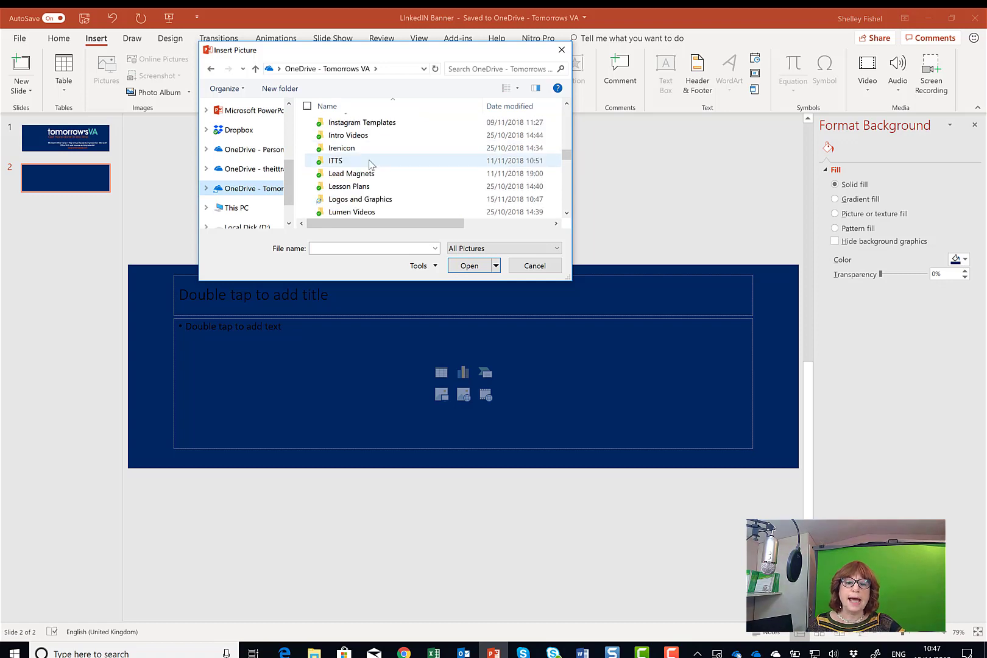
pyautogui.doubleClick(370, 199)
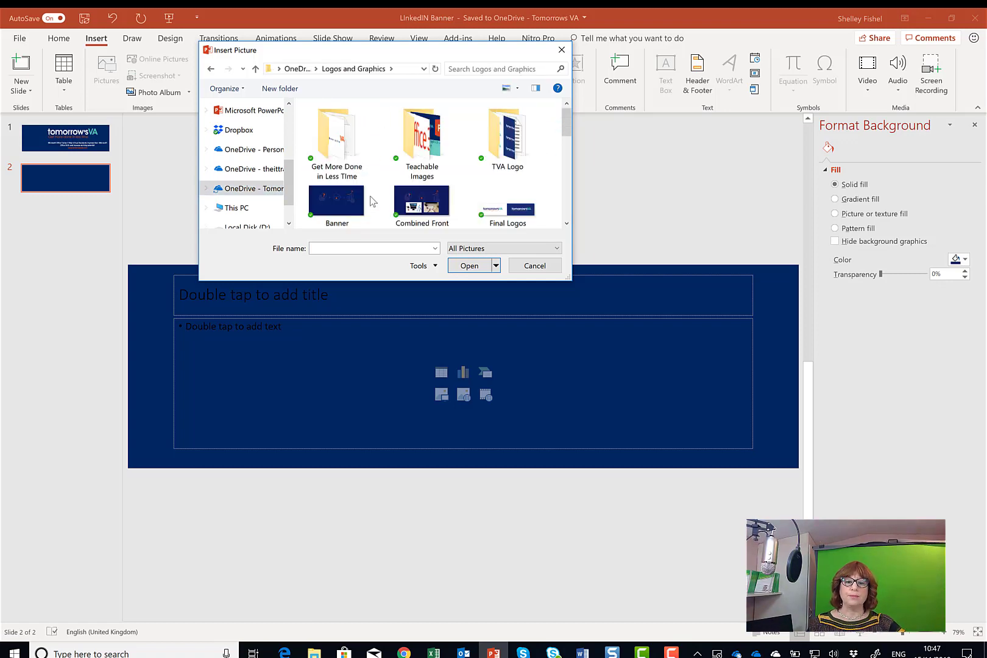
pyautogui.doubleClick(348, 151)
pyautogui.click(407, 157)
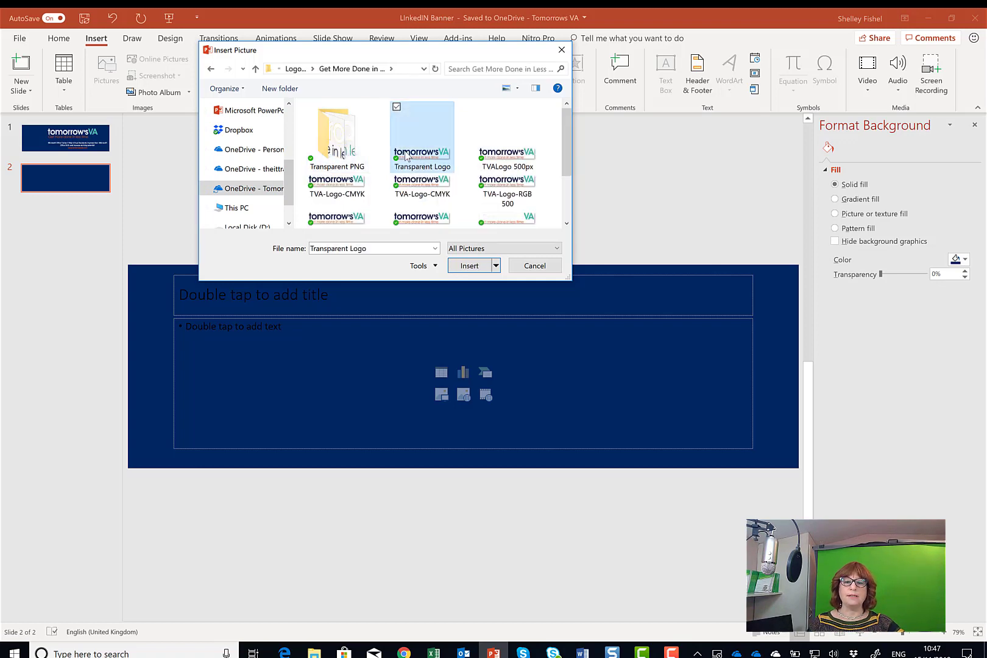
pyautogui.click(468, 265)
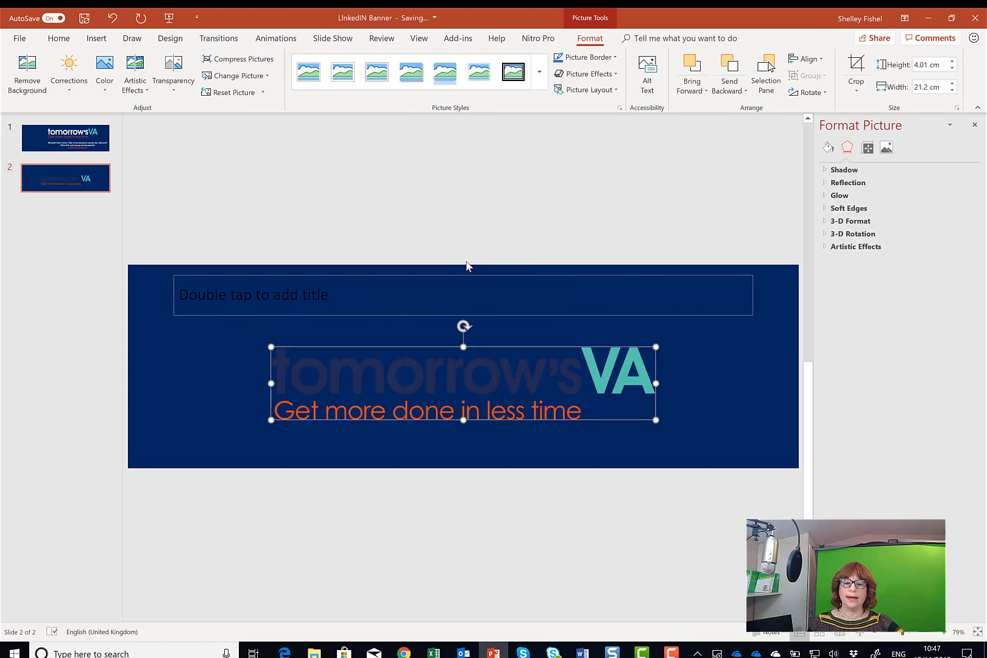
# - Change the picture to TVA-Logo-RGB-reversed from the Transparent PNG folder so the white logo shows
pyautogui.rightClick(473, 381)
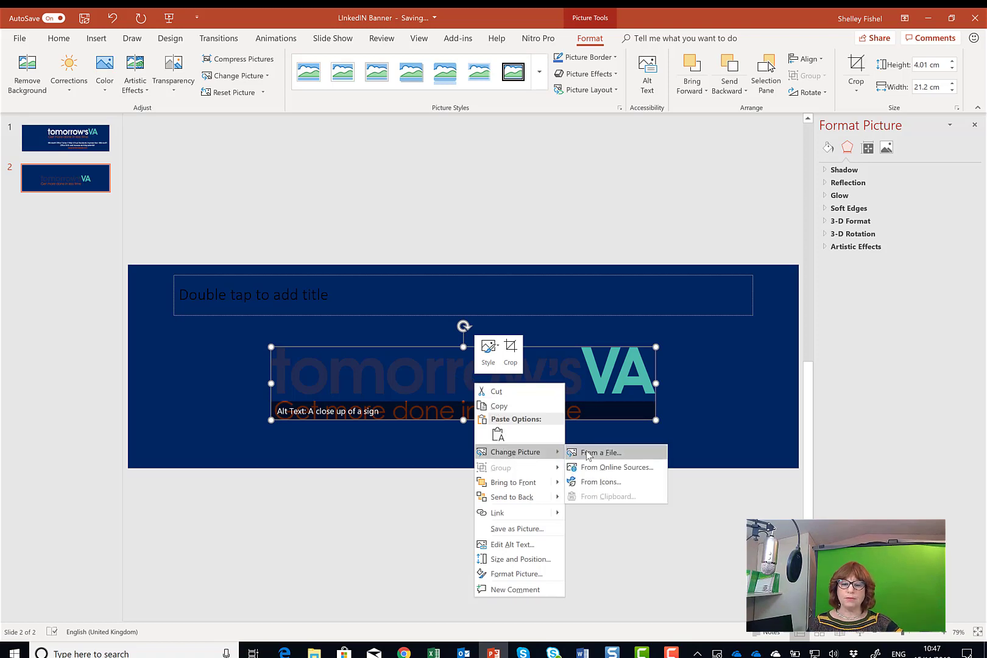
pyautogui.click(586, 453)
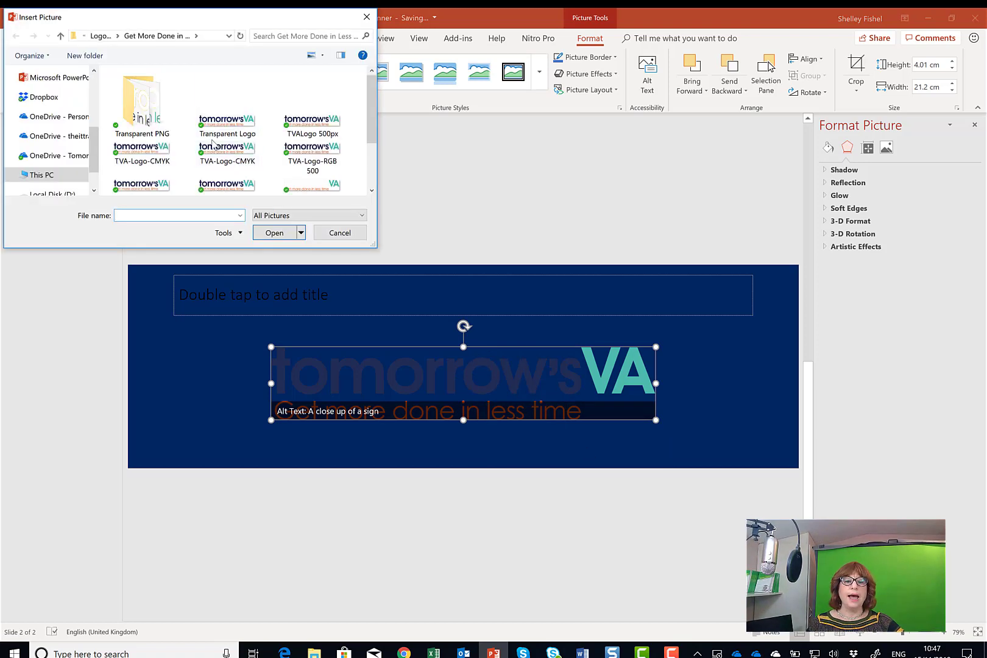
pyautogui.doubleClick(163, 122)
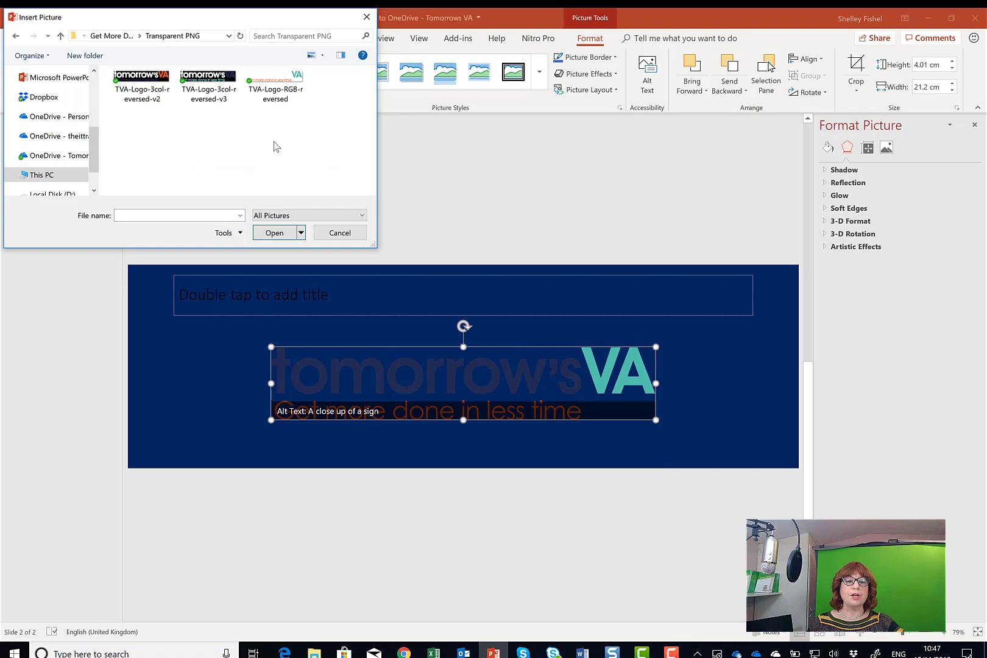
pyautogui.click(271, 79)
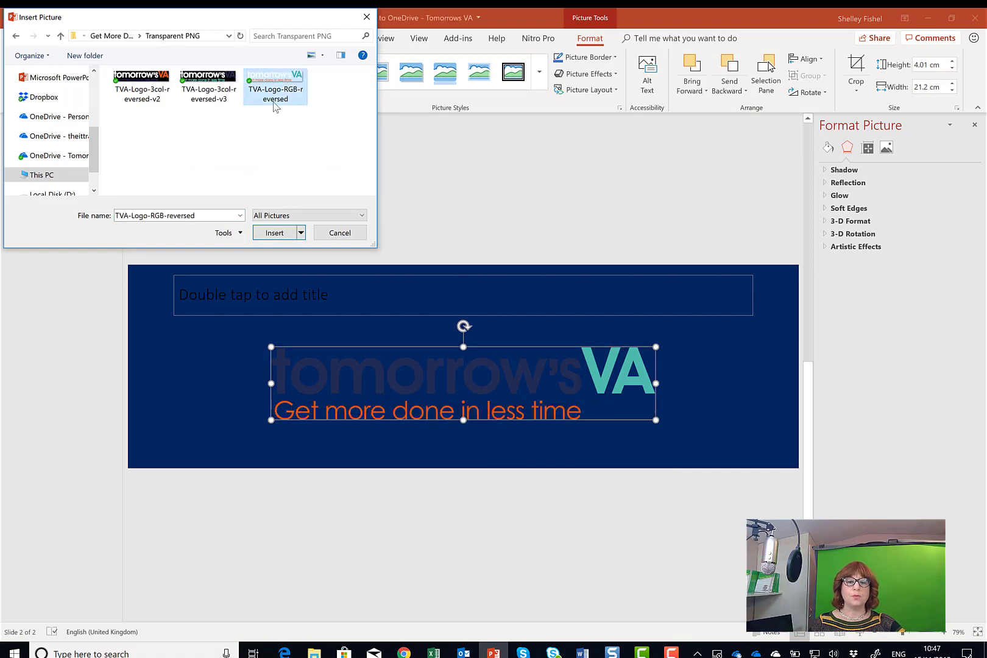
pyautogui.click(275, 233)
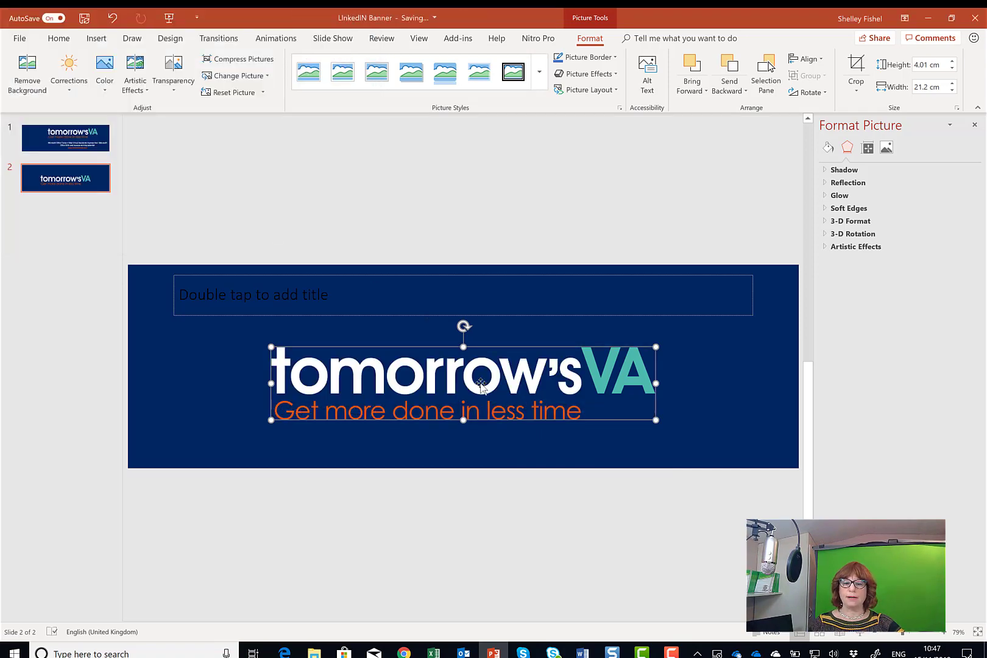
pyautogui.moveTo(482, 384); pyautogui.dragTo(494, 362)
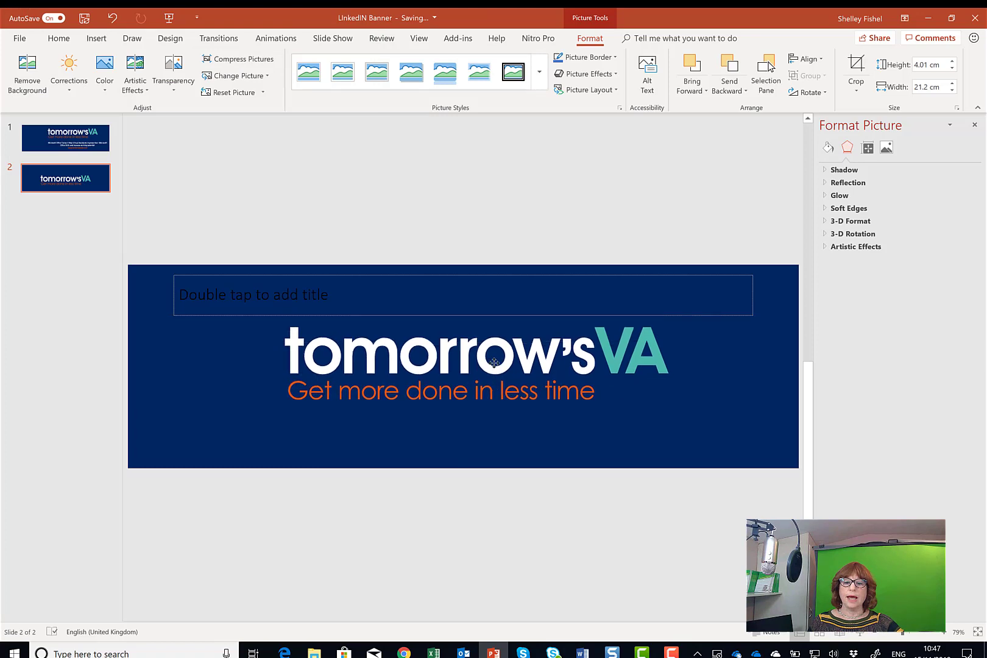
# - Remove the empty title placeholder, move the logo higher and right, then return to slide 1
pyautogui.click(217, 315)
pyautogui.click(226, 402)
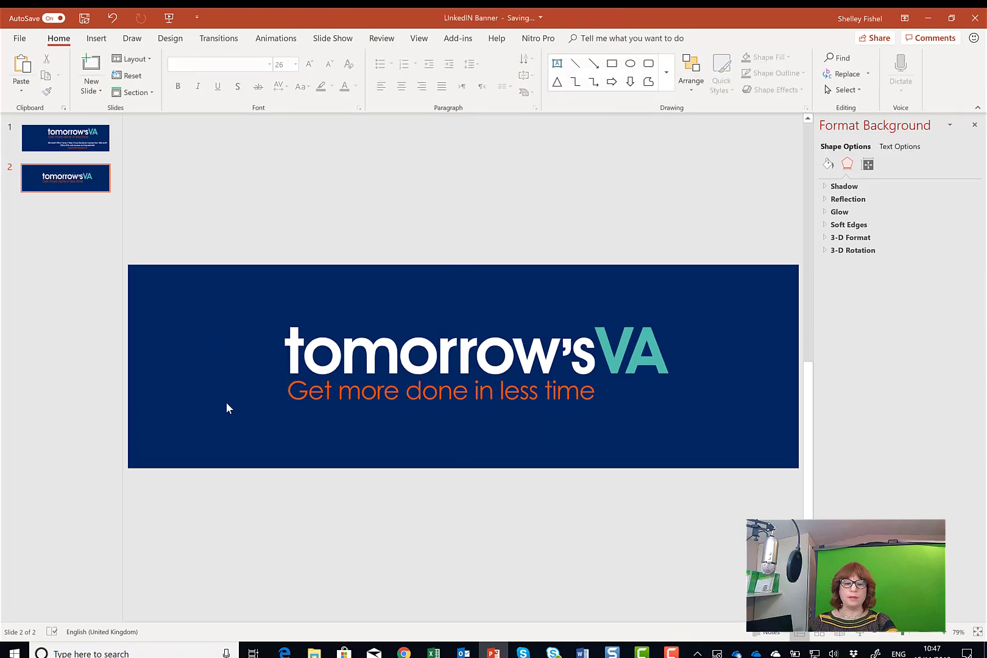
pyautogui.click(366, 391)
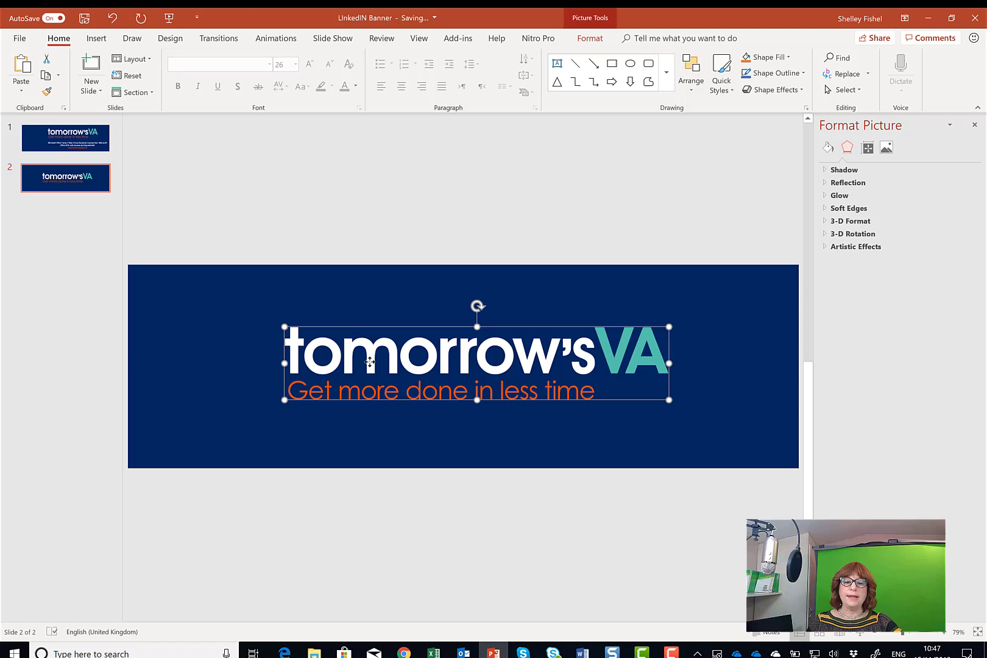
pyautogui.moveTo(368, 391)
pyautogui.mouseDown()
pyautogui.moveTo(395, 336)
pyautogui.moveTo(422, 337)
pyautogui.mouseUp()
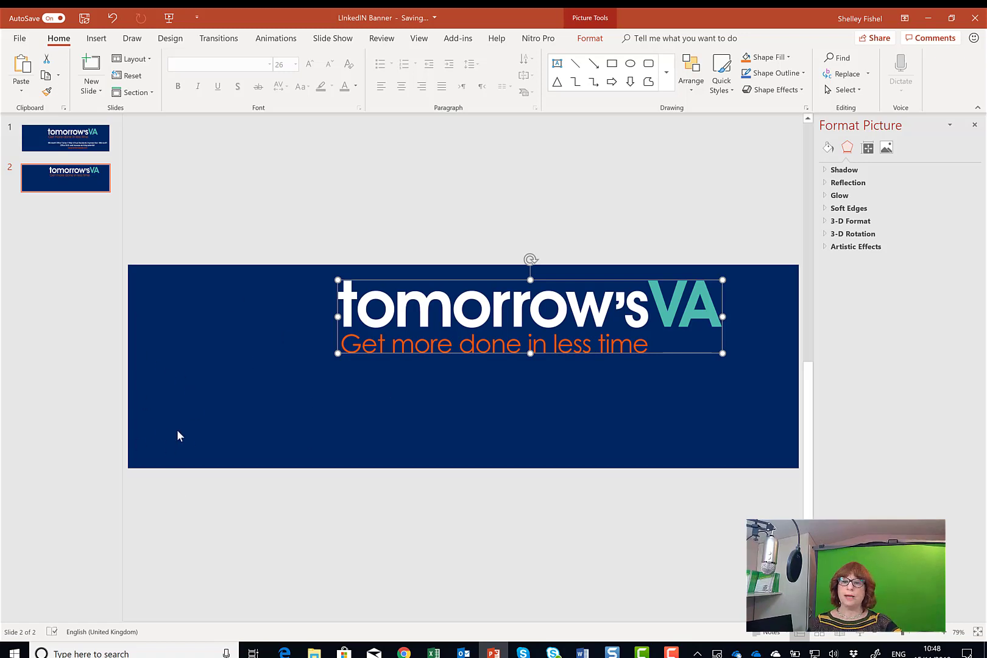
pyautogui.click(77, 143)
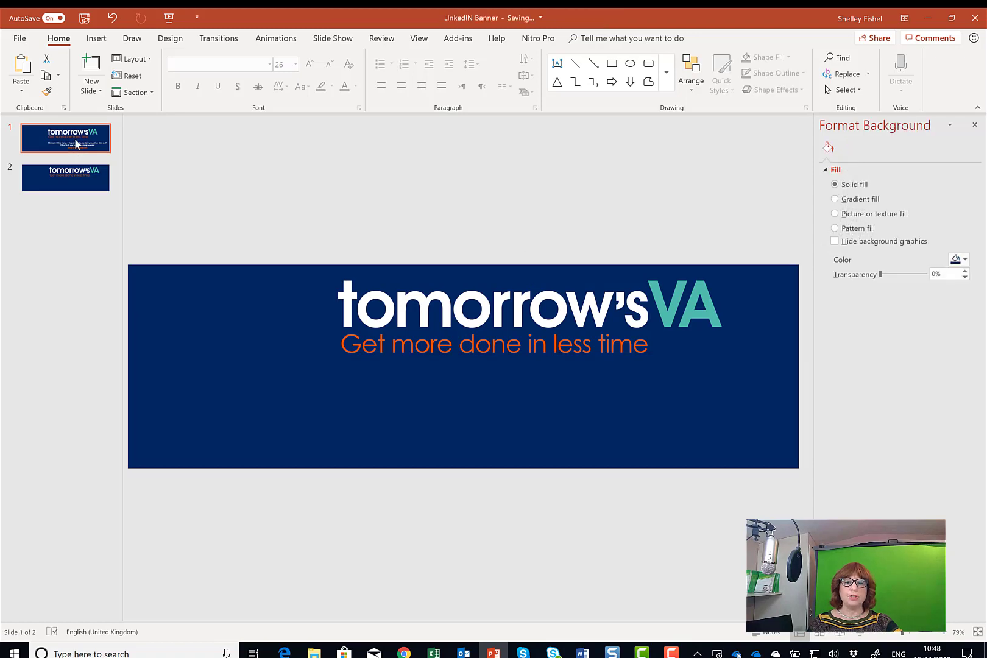
# - Select slide 1's subtitle and web address text for copying and switch to slide 2
pyautogui.moveTo(331, 403); pyautogui.dragTo(579, 421)
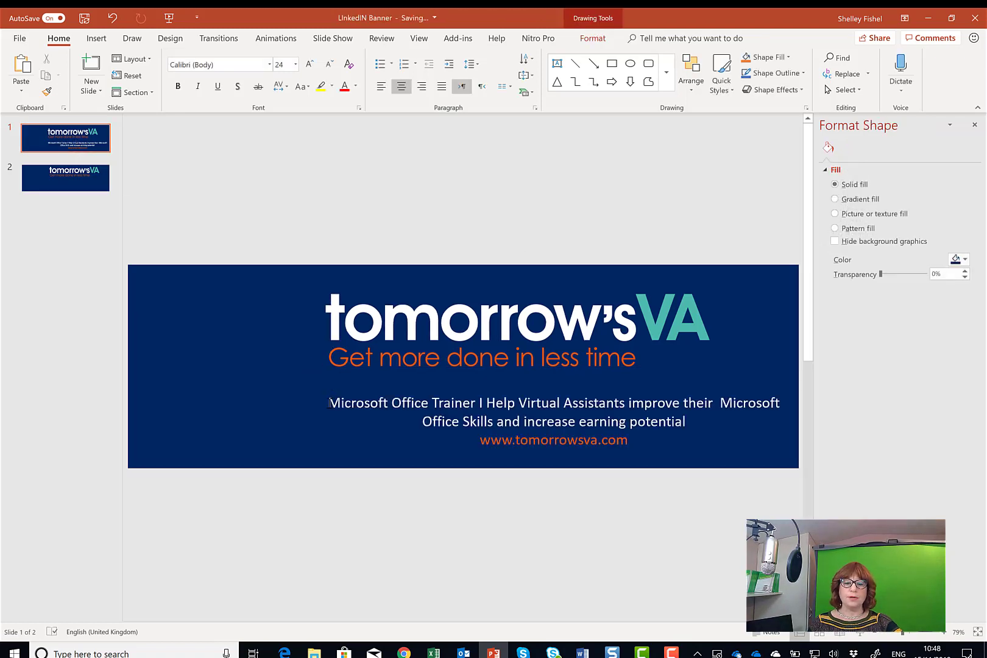
pyautogui.keyDown('shift'); pyautogui.click(703, 439); pyautogui.keyUp('shift')
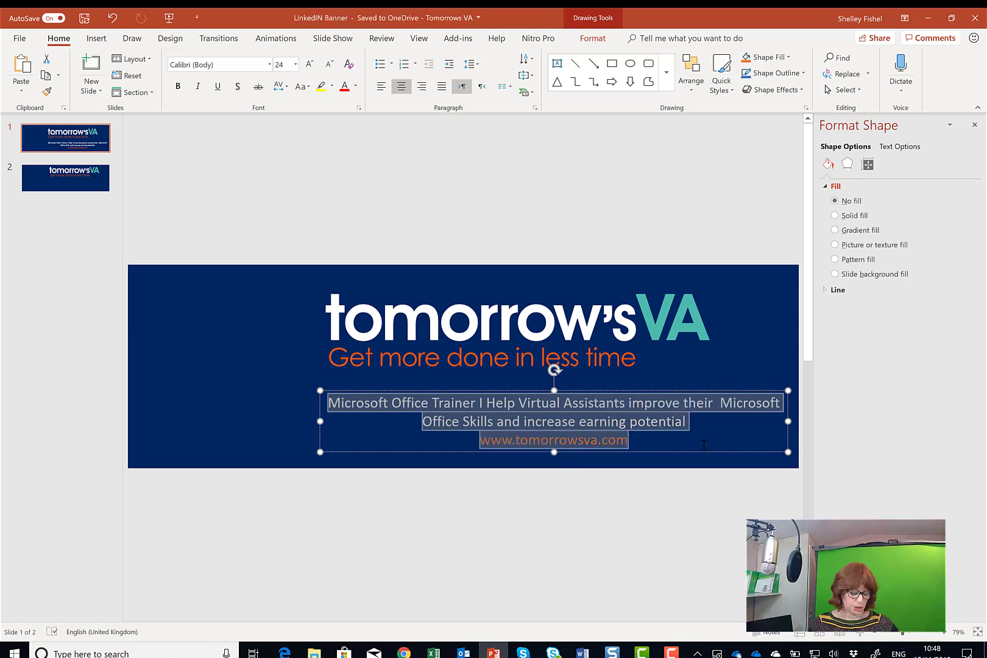
pyautogui.click(110, 183)
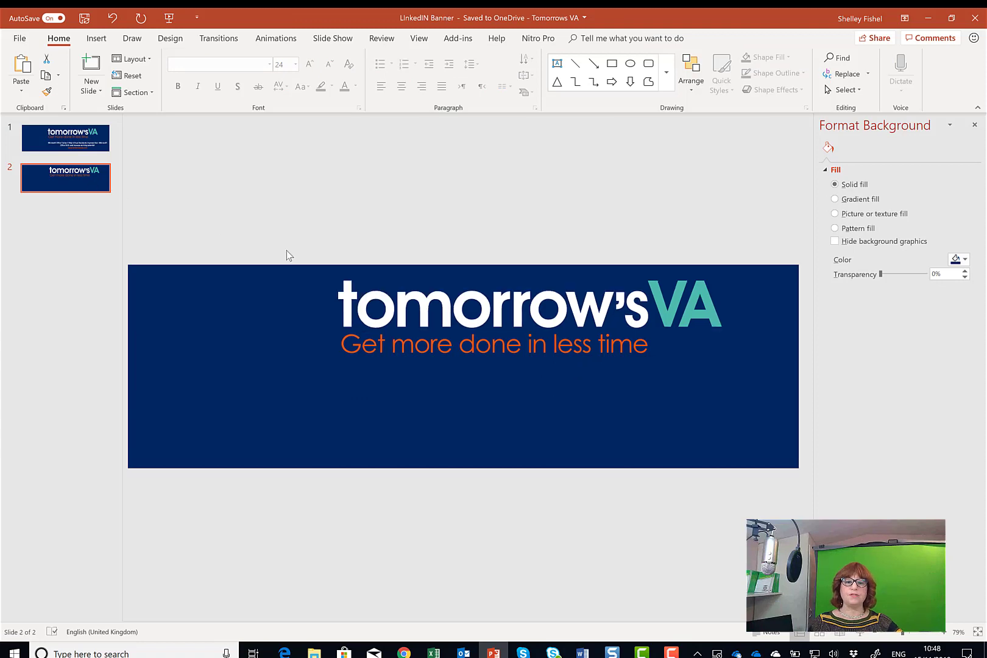
# - Paste the subtitle text box onto slide 2 at font size 24, positioned just under the tagline
pyautogui.click(374, 390)
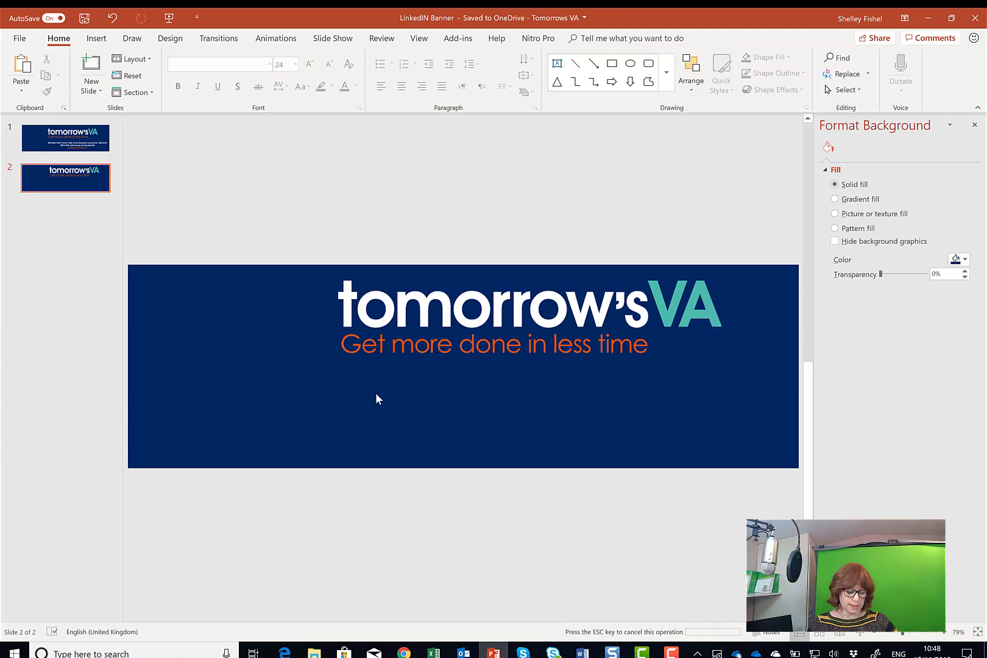
pyautogui.hotkey('ctrl', 'v')
pyautogui.moveTo(415, 399); pyautogui.dragTo(452, 439)
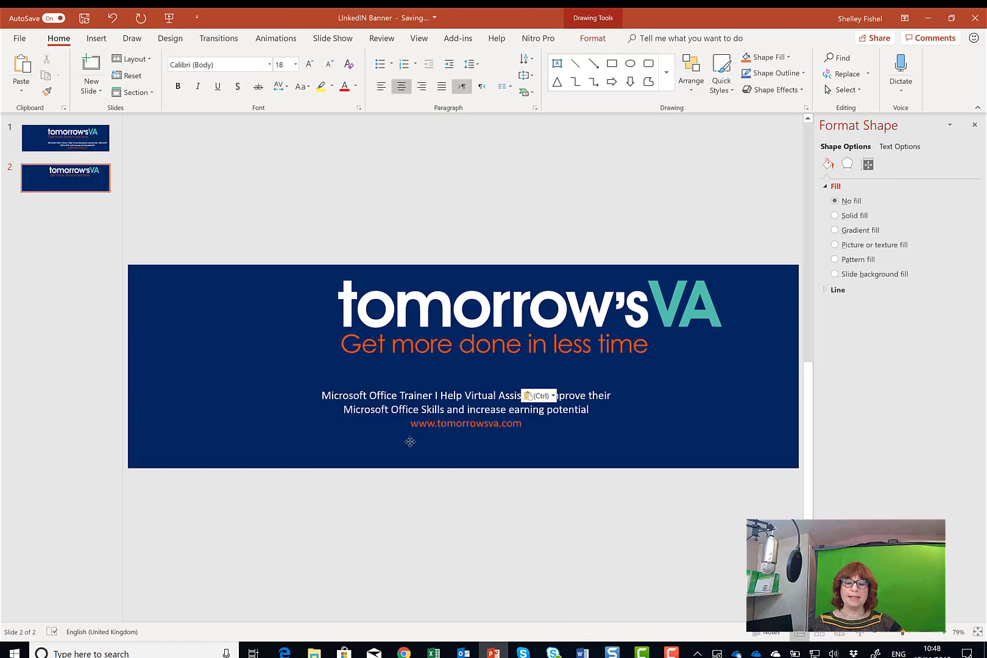
pyautogui.click(450, 439)
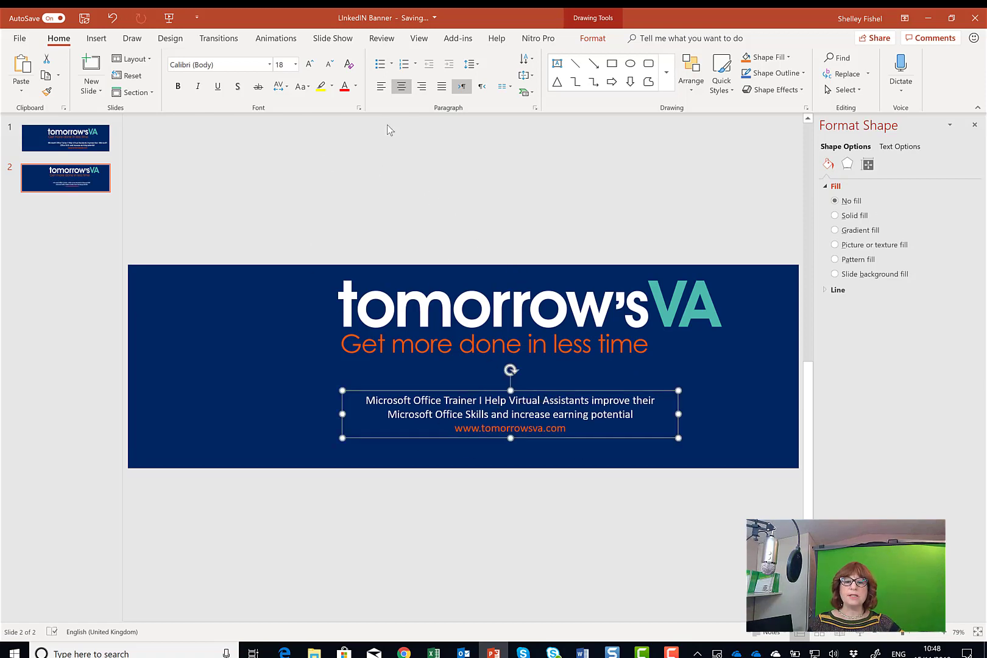
pyautogui.click(309, 65)
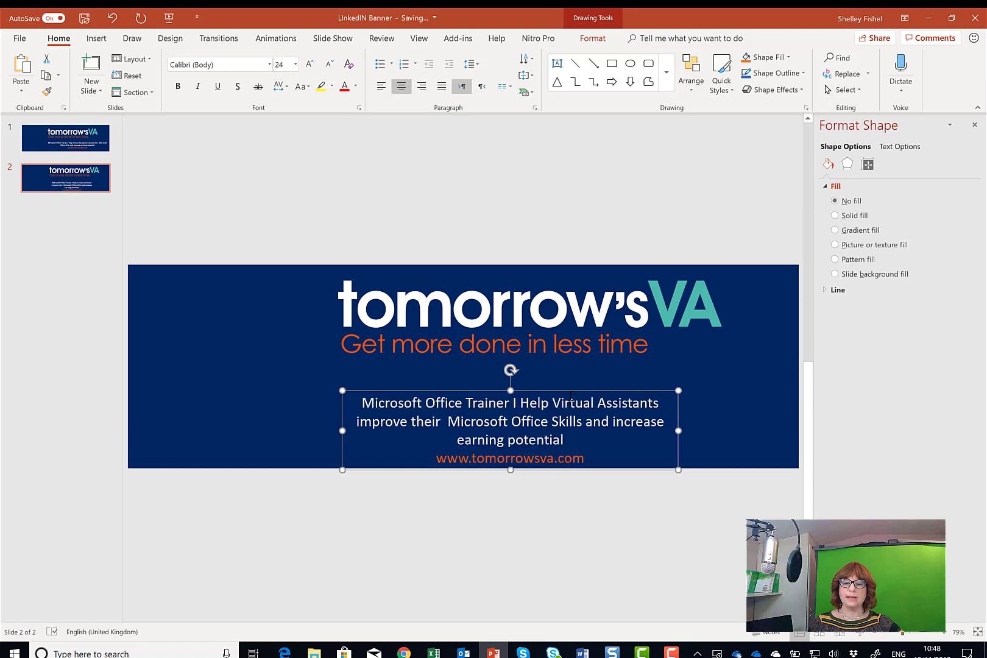
pyautogui.moveTo(570, 394); pyautogui.dragTo(568, 374)
# - Nudge the logo right and shift the subtitle text box right to stay aligned beneath it
pyautogui.click(542, 329)
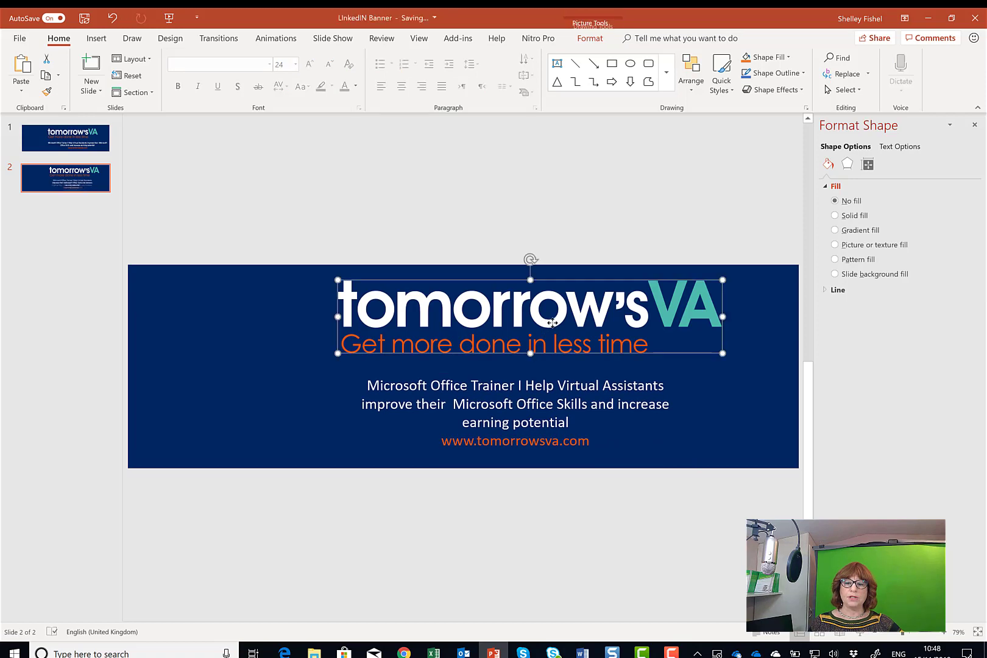
pyautogui.press('Right')
pyautogui.press('Right')
pyautogui.press('Right')
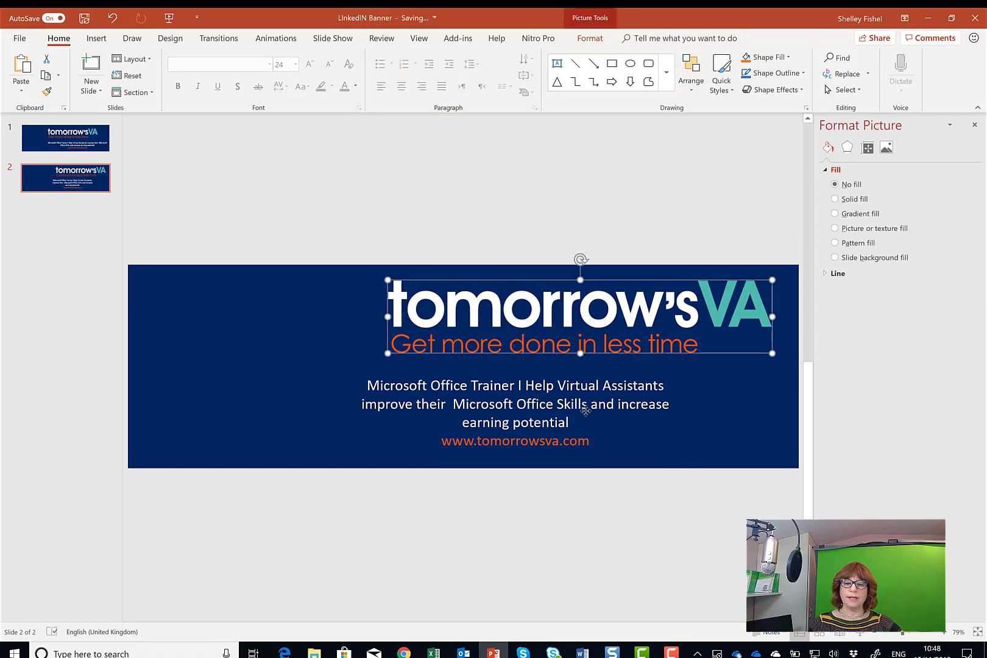
pyautogui.click(585, 411)
pyautogui.moveTo(595, 455); pyautogui.dragTo(667, 454)
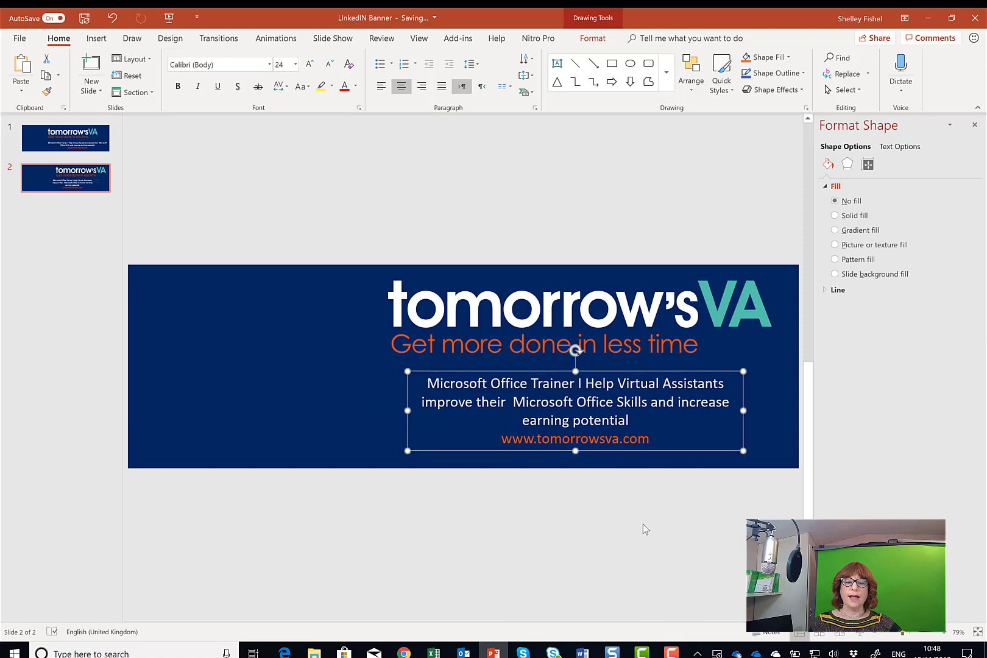
pyautogui.click(640, 524)
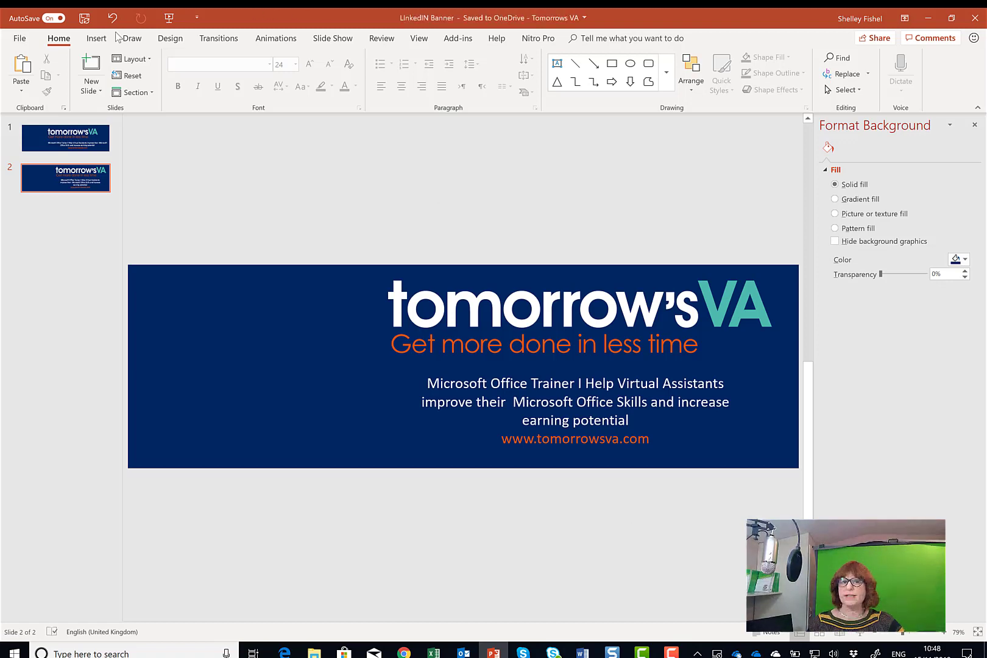
# - Go to File > Save a Copy for the LinkedIN Banner presentation
pyautogui.click(23, 37)
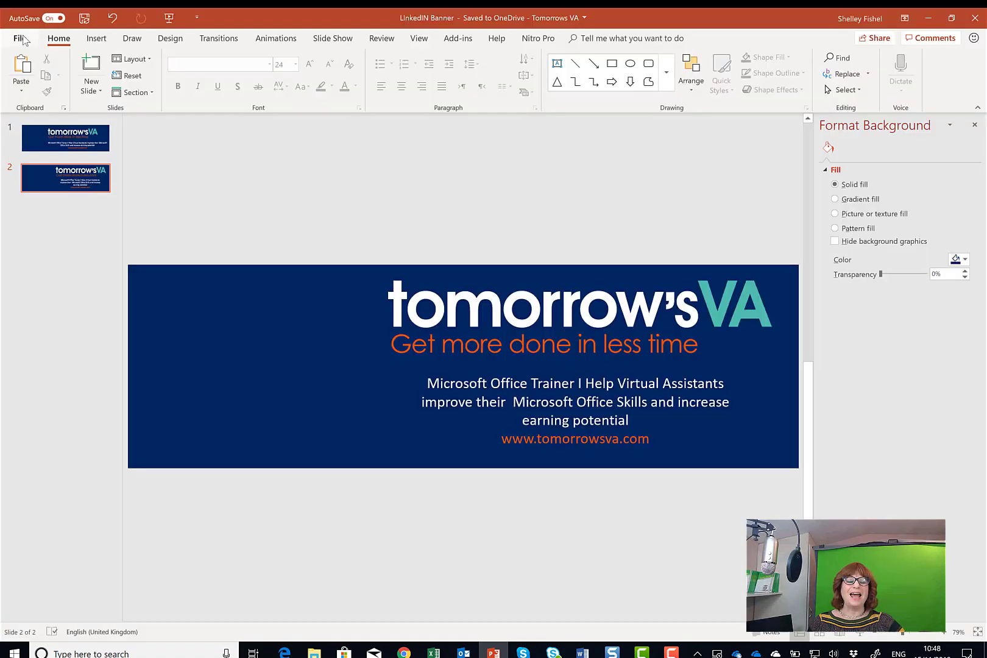
pyautogui.click(22, 35)
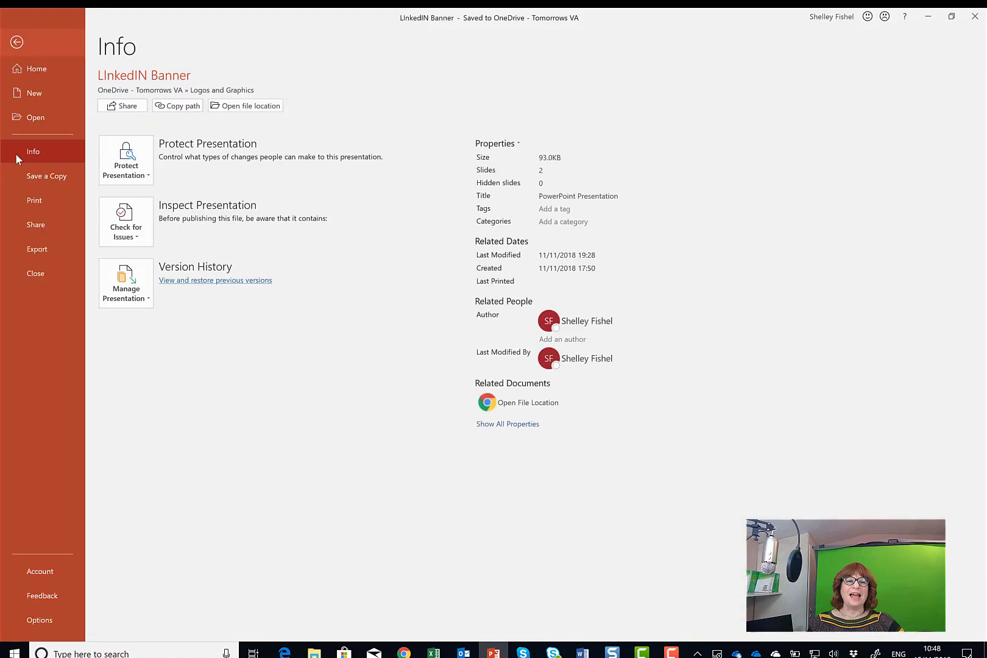
pyautogui.click(39, 177)
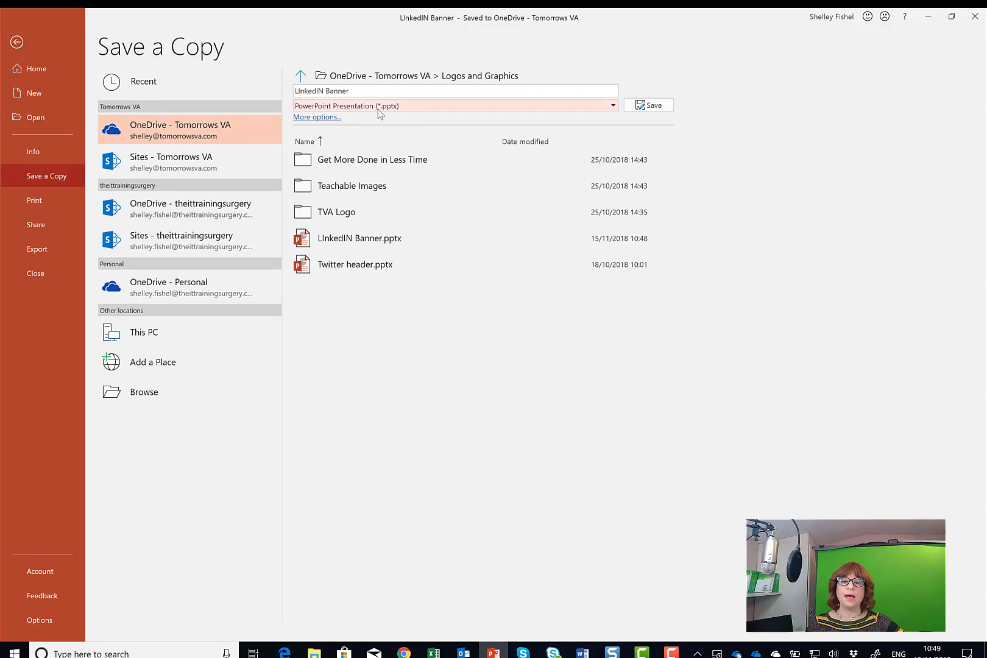
# - Set the copy to JPEG format named Shelley Fishel tomorrows VA, with This PC as the location
pyautogui.click(378, 109)
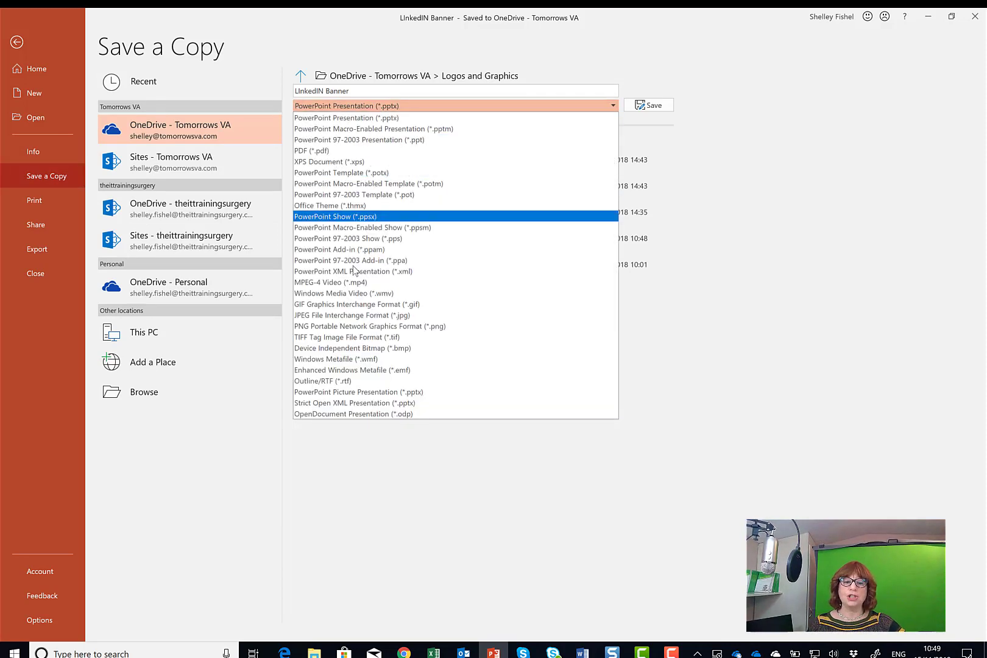
pyautogui.click(346, 317)
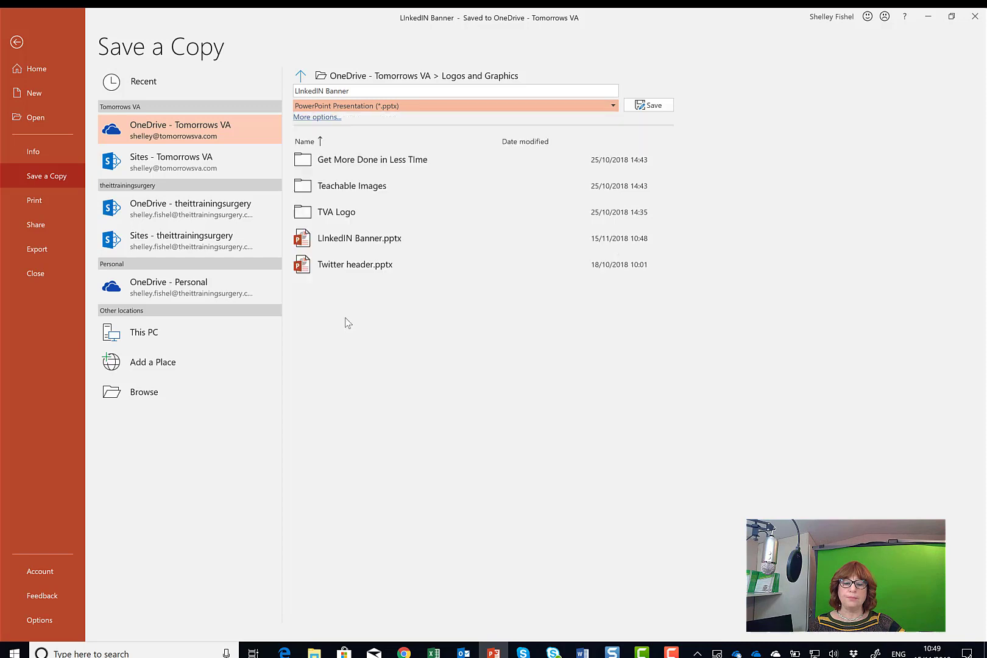
pyautogui.click(364, 89)
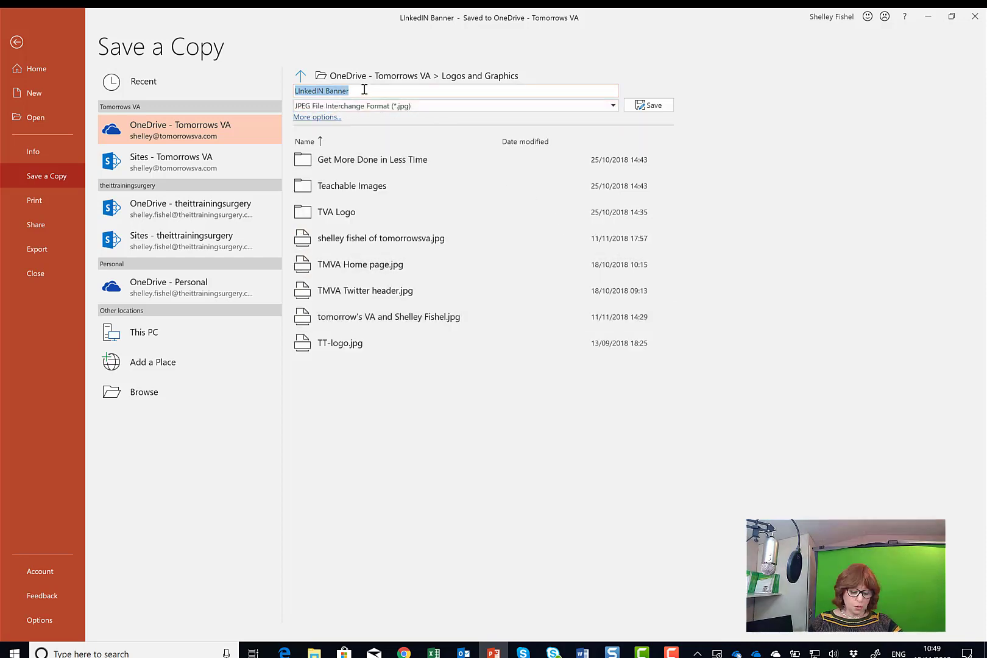
pyautogui.write('Shelley Fi')
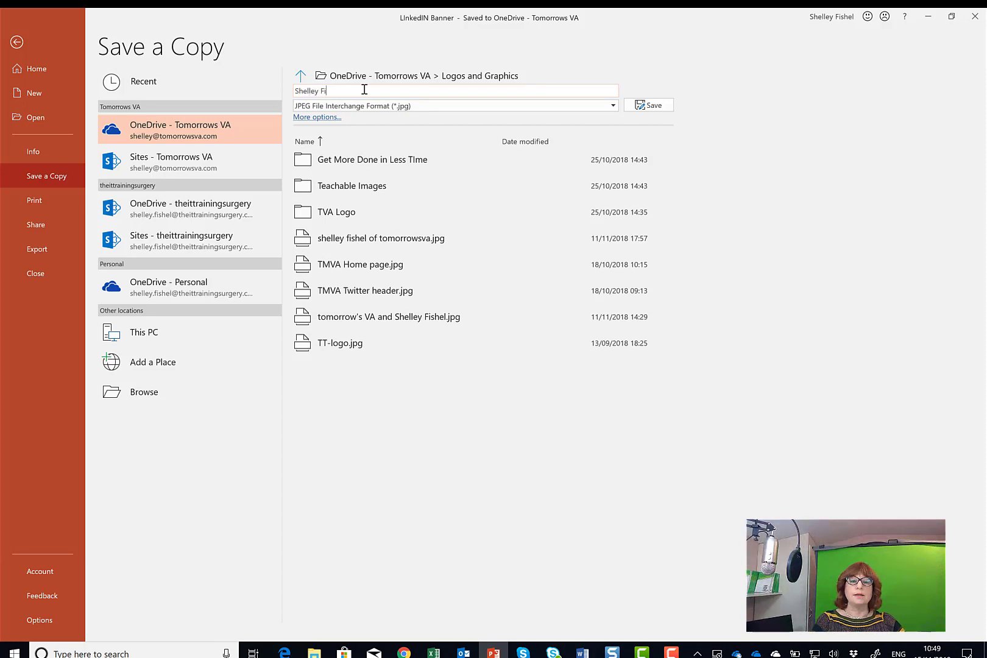
pyautogui.write('shel ')
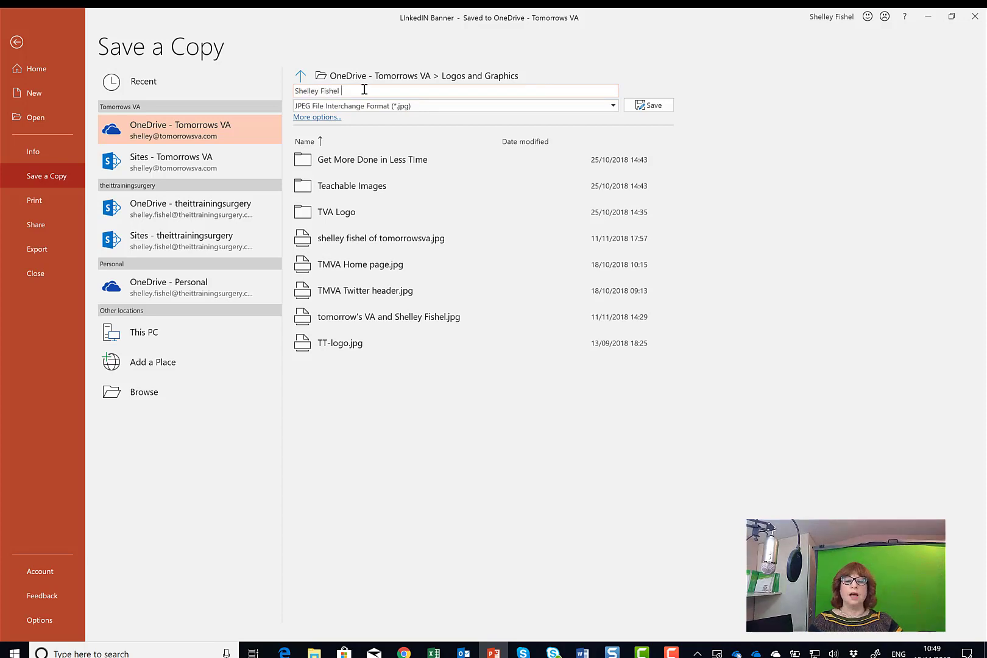
pyautogui.write('tomorrows ')
pyautogui.write('VA')
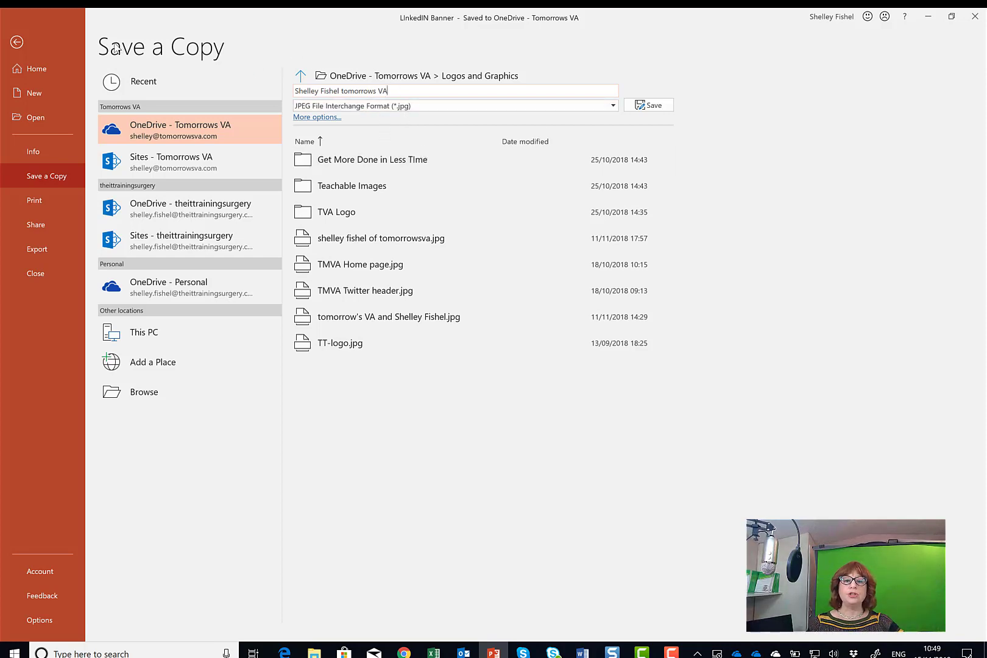
pyautogui.click(159, 340)
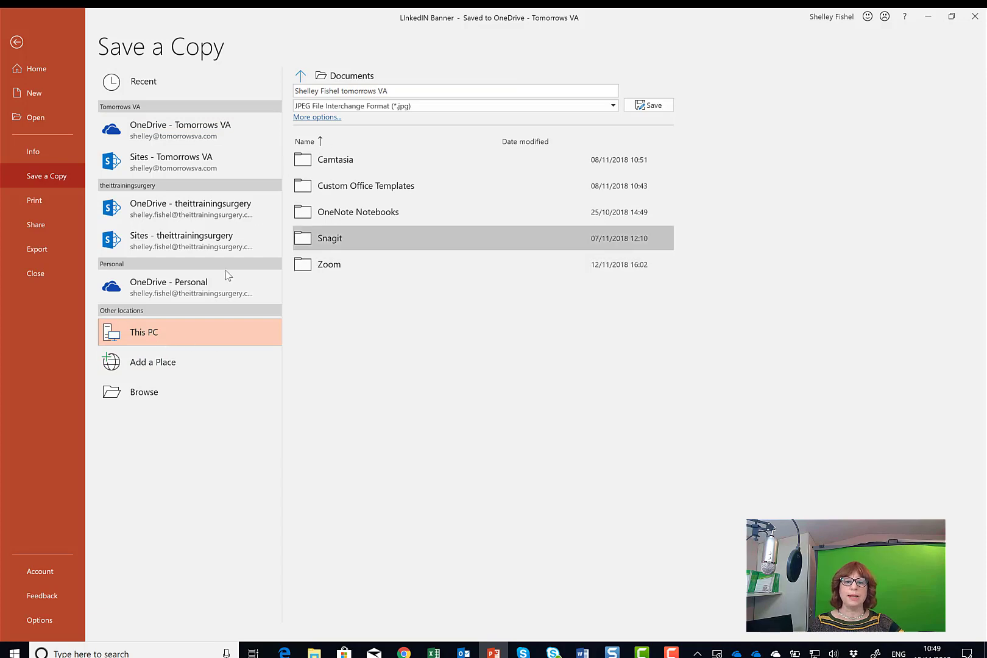
# - Save the JPEG to the Desktop, exporting Just This One slide
pyautogui.click(182, 338)
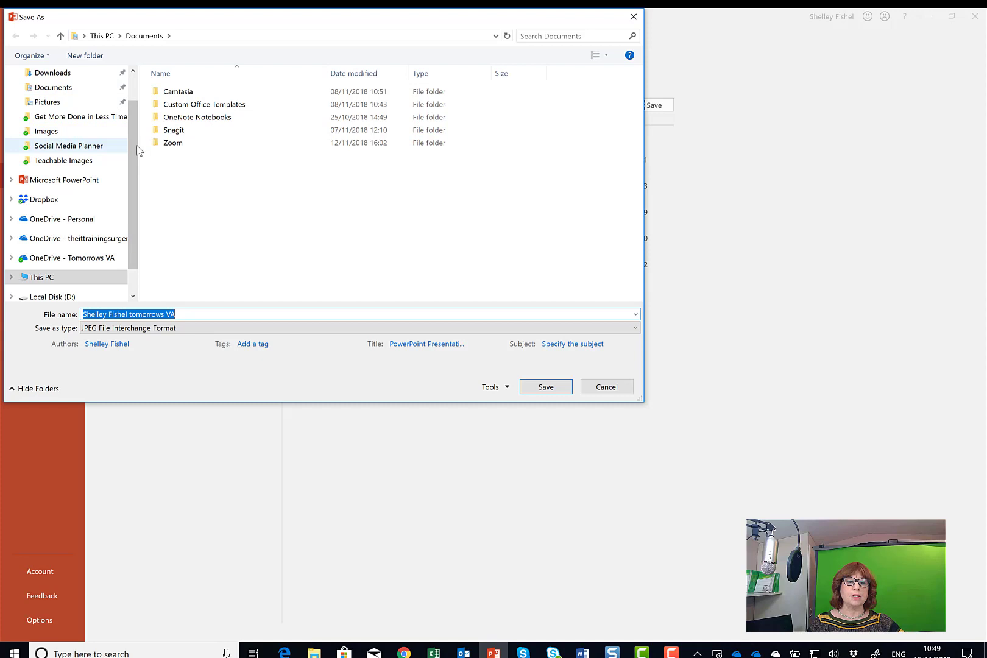
pyautogui.scroll(2, 94, 116)
pyautogui.click(69, 98)
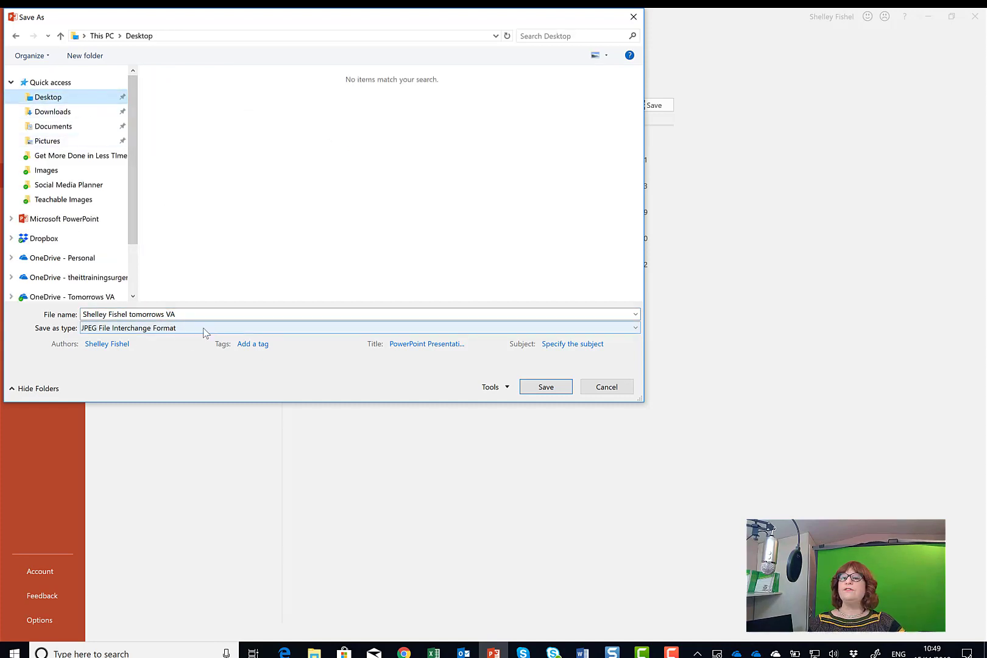
pyautogui.click(544, 388)
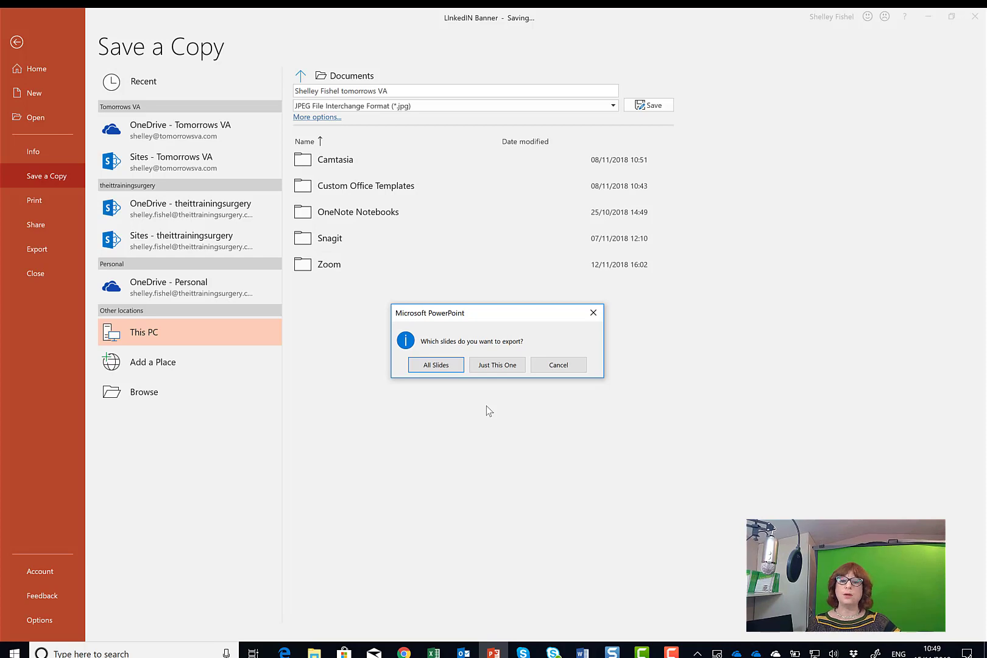
pyautogui.click(502, 367)
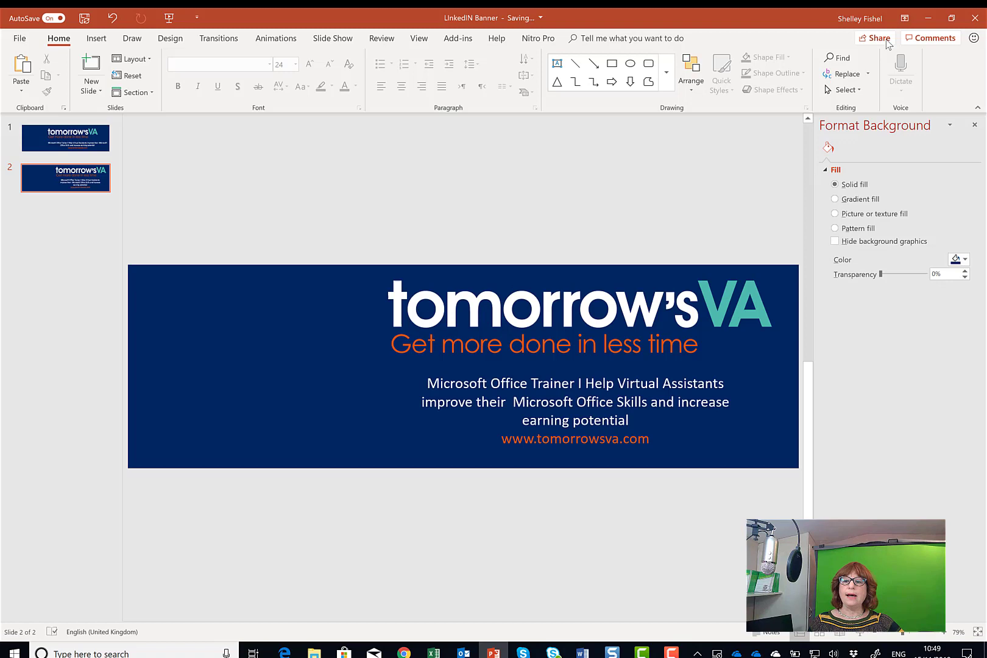
# - Minimize PowerPoint, move the exported JPEG to the desktop centre, preview it in Photos and close it
pyautogui.click(926, 21)
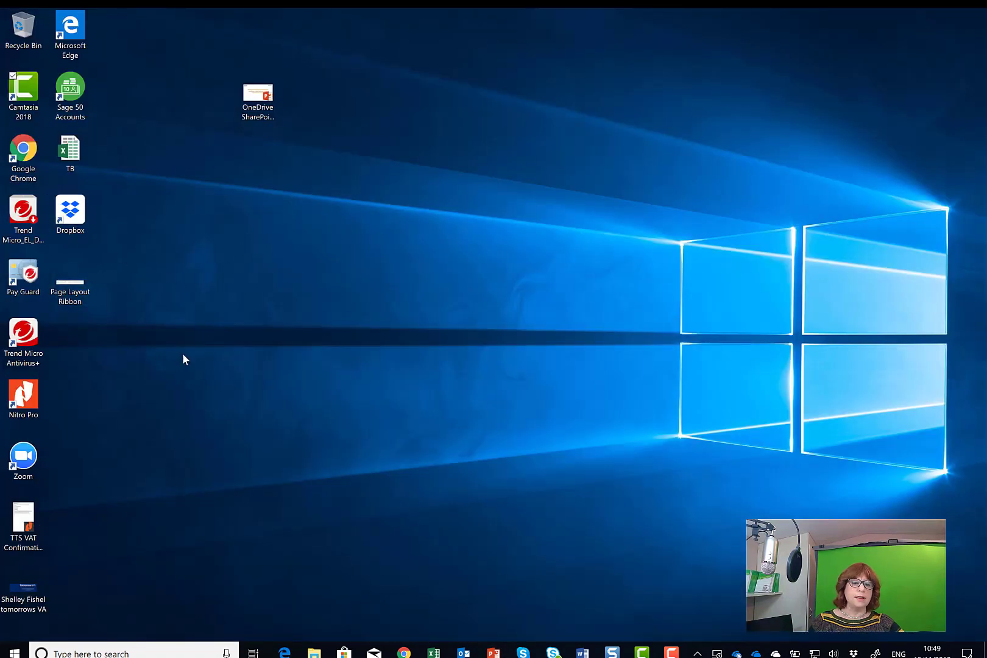
pyautogui.moveTo(26, 589); pyautogui.dragTo(524, 241)
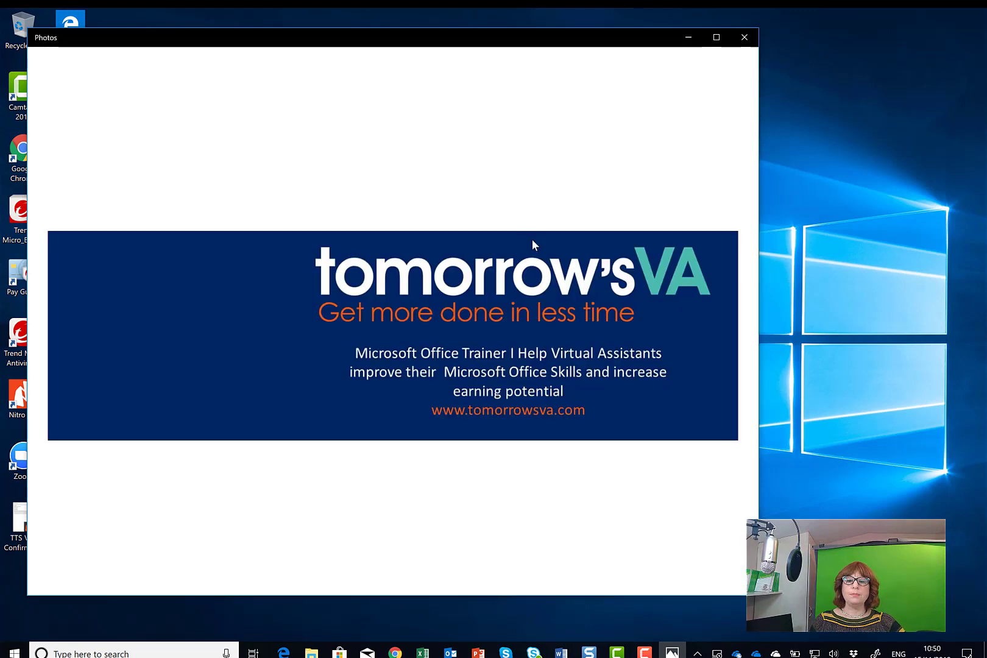
pyautogui.click(743, 37)
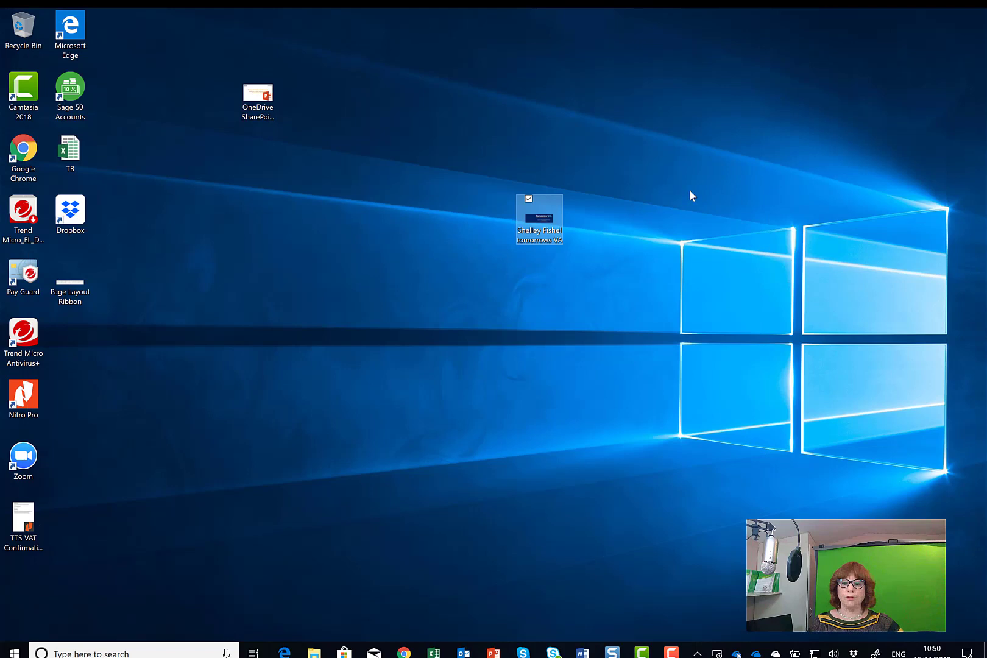